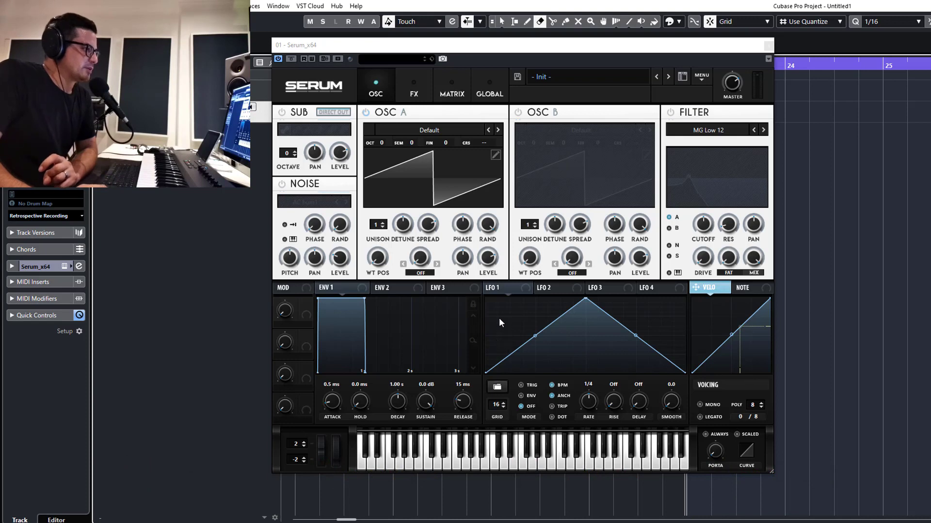
Enable the Delay effect and raise its mix slightly
left_click(490, 289)
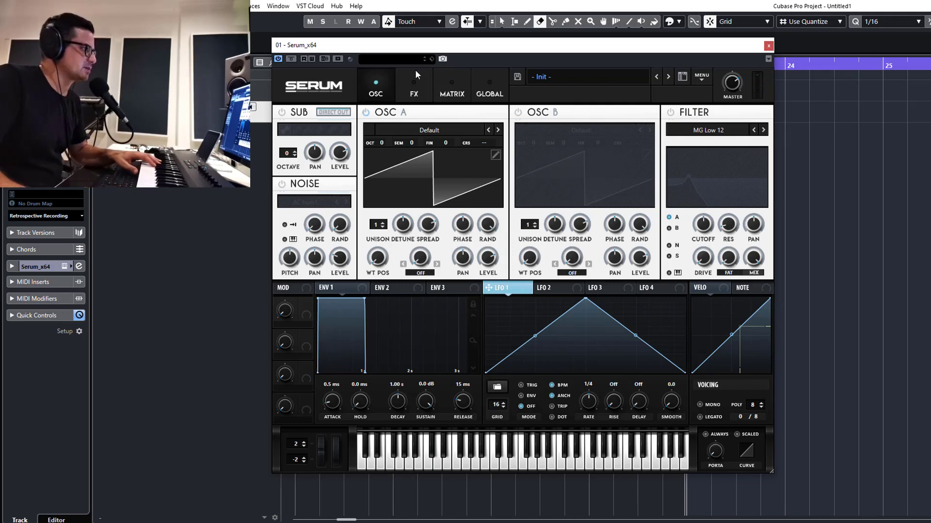
left_click(410, 93)
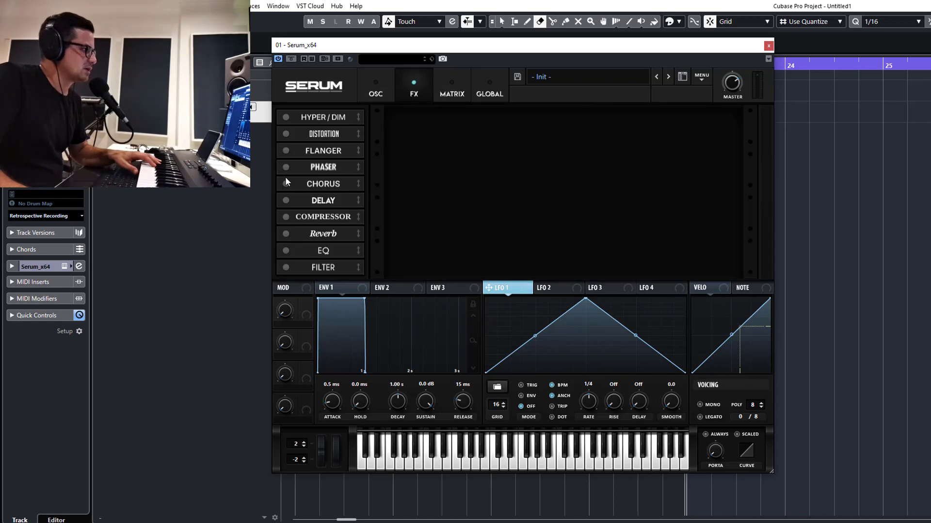
left_click(285, 200)
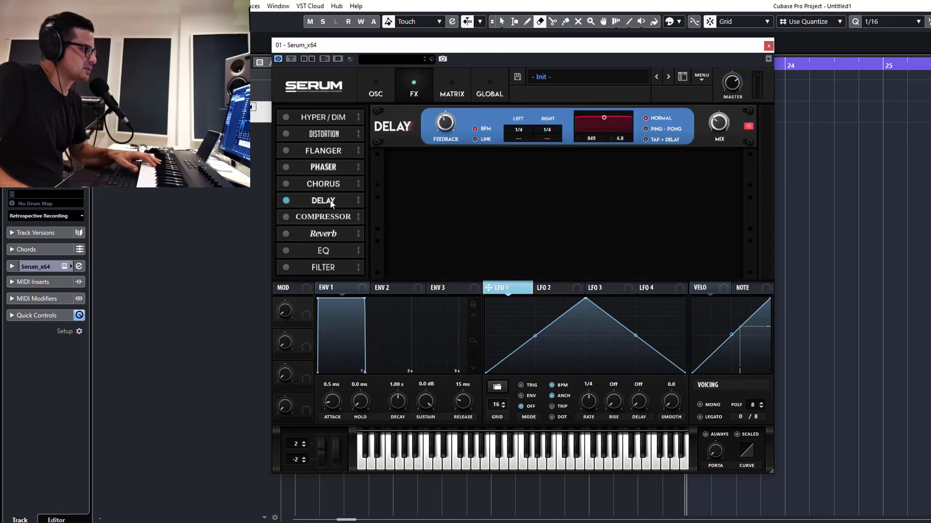
left_click(286, 185)
left_click(285, 184)
left_click_drag(718, 126, 719, 116)
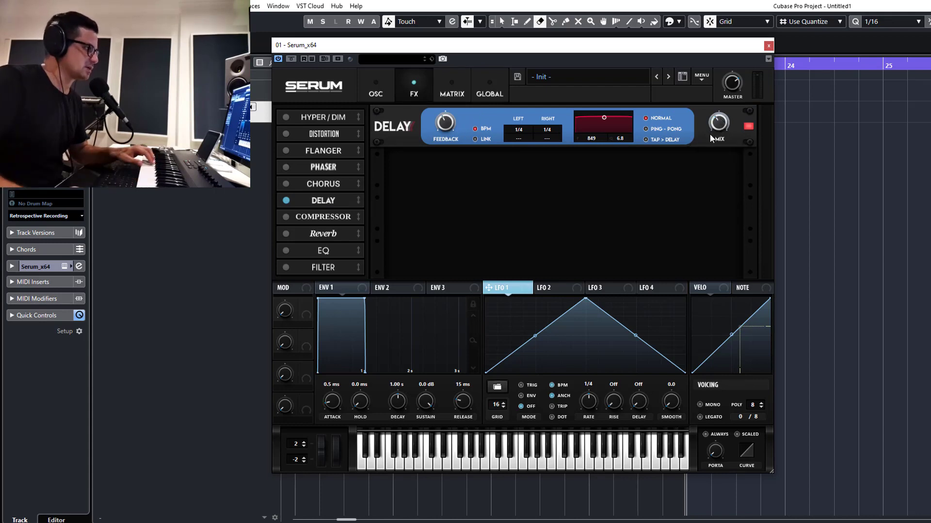
Switch the delay to Ping-Pong mode
left_click(286, 234)
left_click(285, 234)
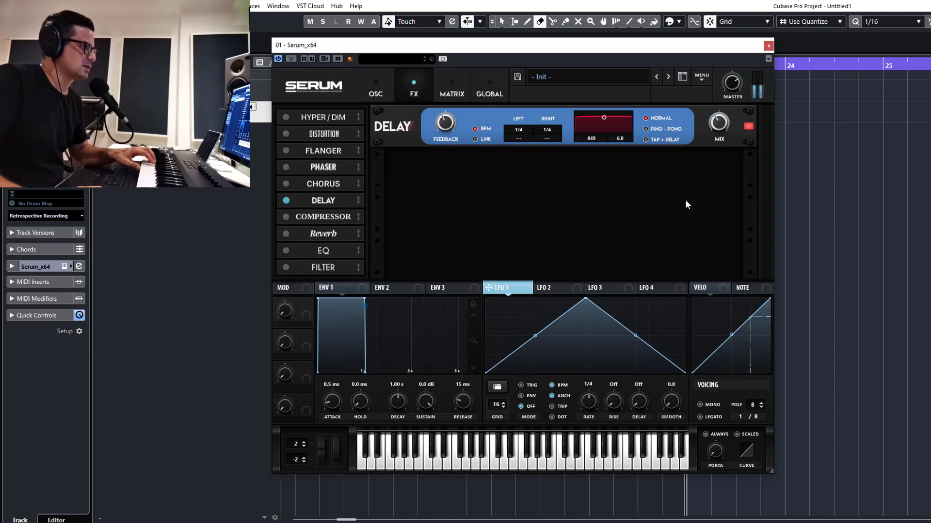
left_click(646, 129)
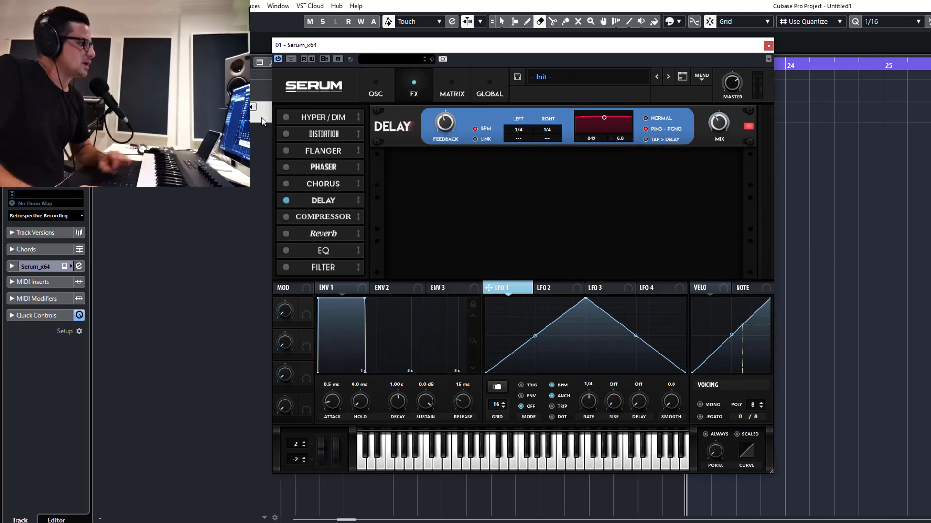
Set the filter type to MG Low 24
left_click(390, 90)
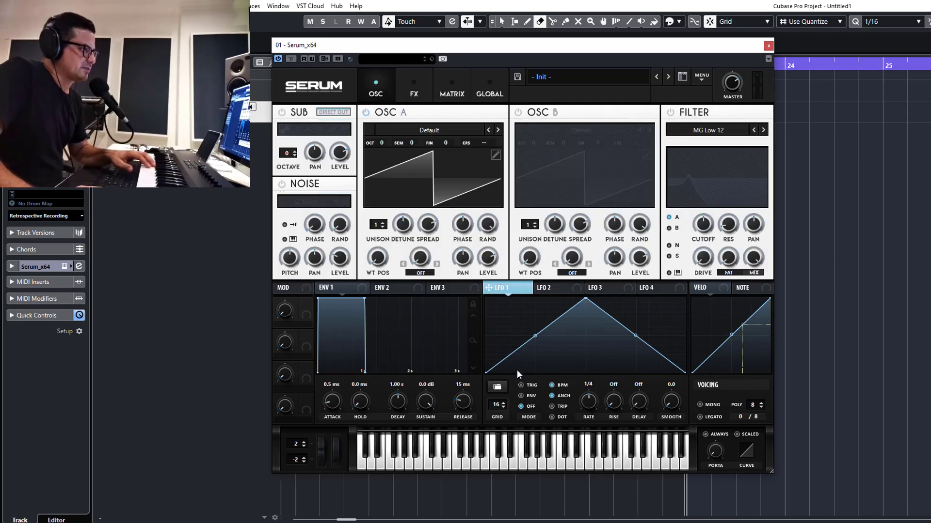
left_click(721, 130)
mouse_move(700, 142)
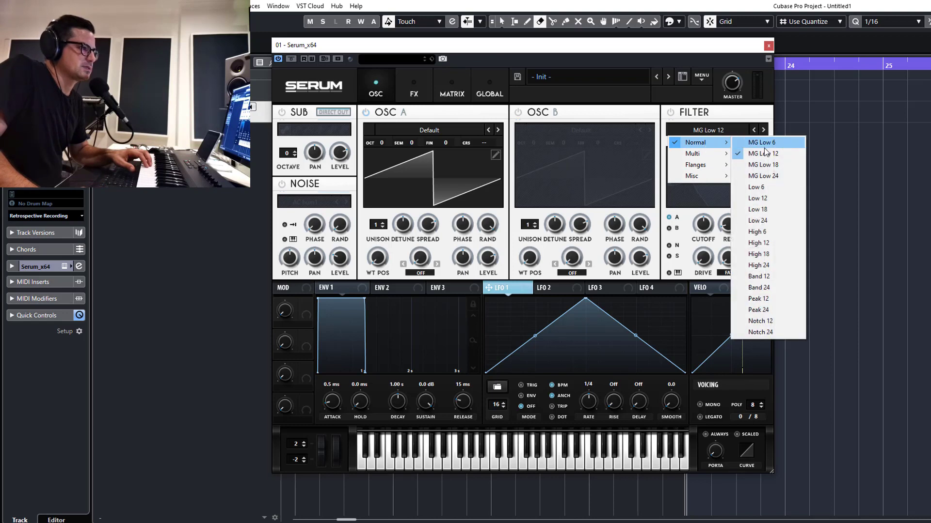
left_click(763, 176)
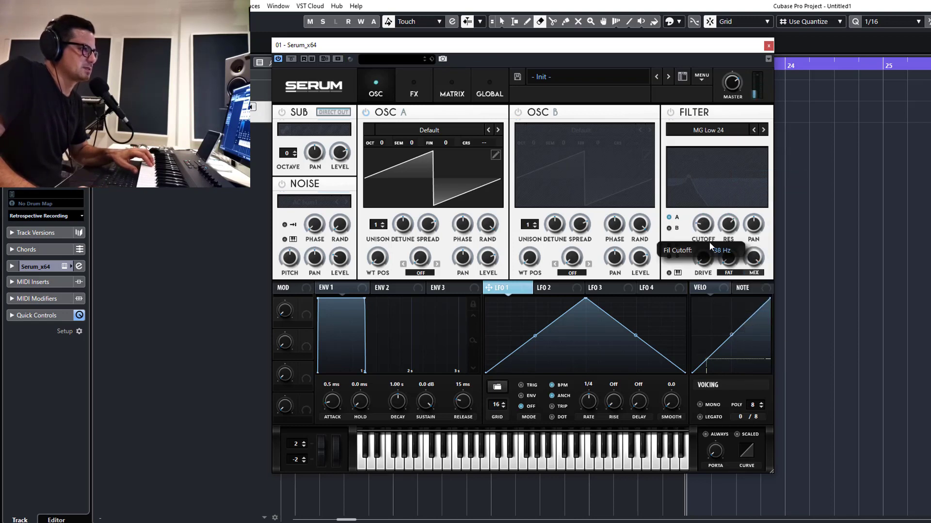
Switch on the filter and lower its cutoff
left_click(670, 112)
mouse_move(705, 229)
left_mouse_down()
mouse_move(728, 176)
mouse_move(701, 267)
mouse_move(700, 246)
left_mouse_up()
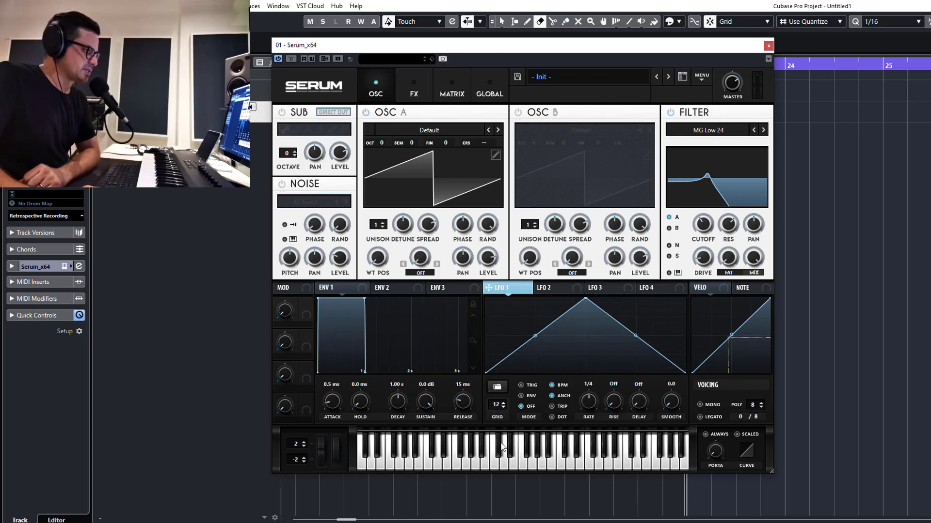
Draw a stepped up-and-down pattern of points across the LFO 1 graph
left_click_drag(505, 493, 511, 463)
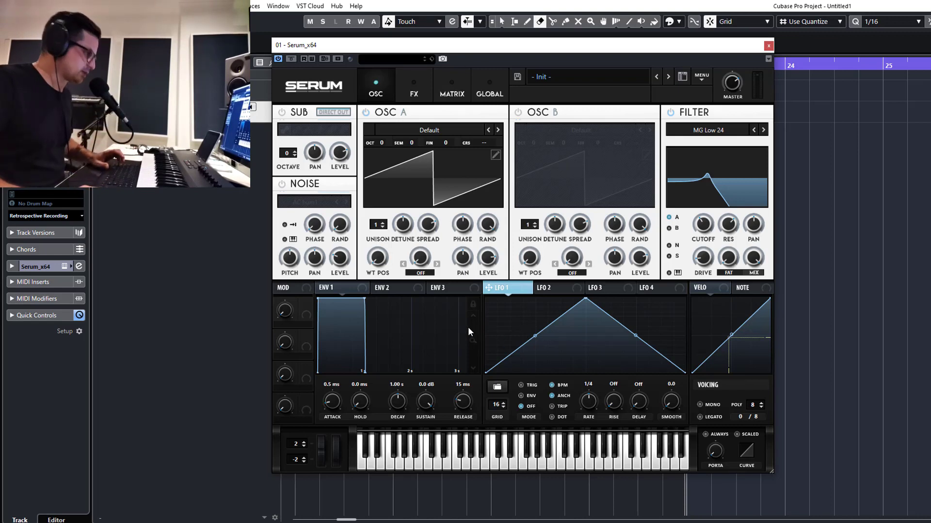
left_click(487, 313, "shift")
left_click(502, 369, "shift")
left_click(515, 337, "shift")
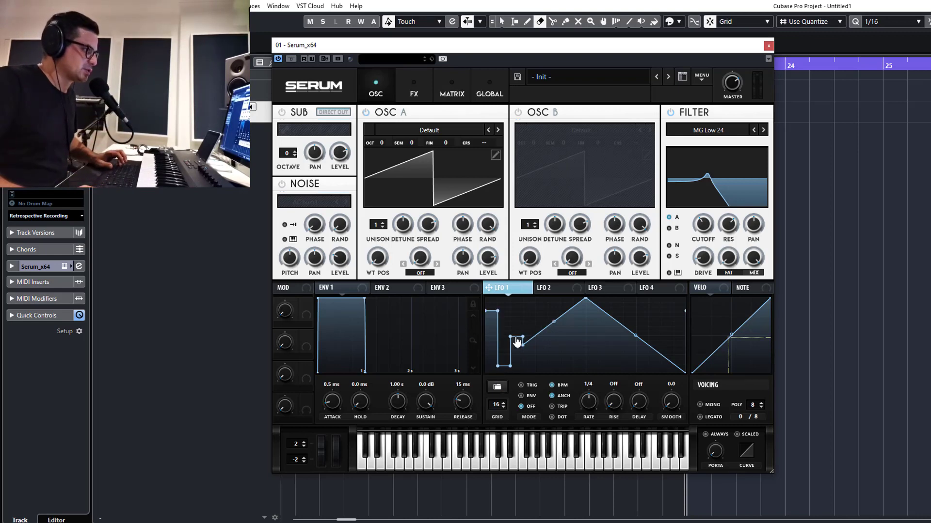
left_click(552, 301, "shift")
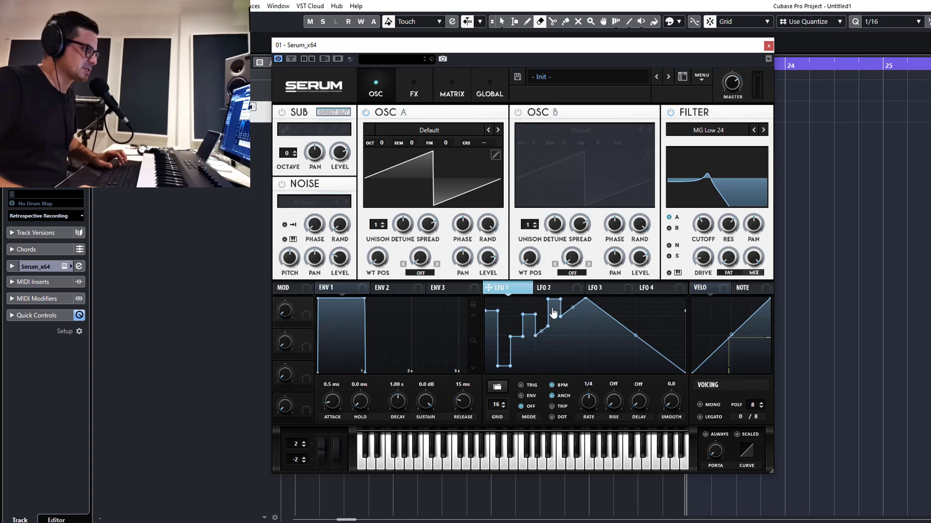
left_click(541, 368, "shift")
left_click(567, 351, "shift")
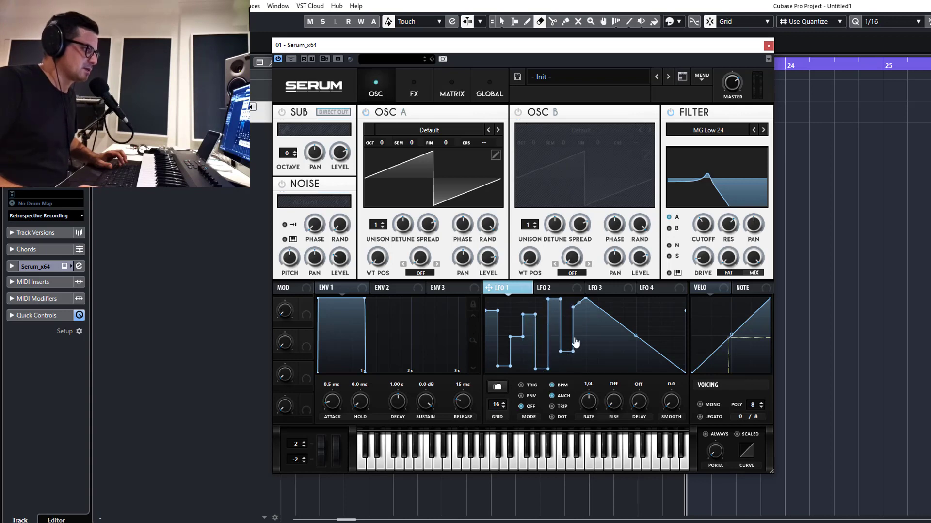
left_click(580, 331, "shift")
left_click(592, 362, "shift")
left_click(605, 344, "shift")
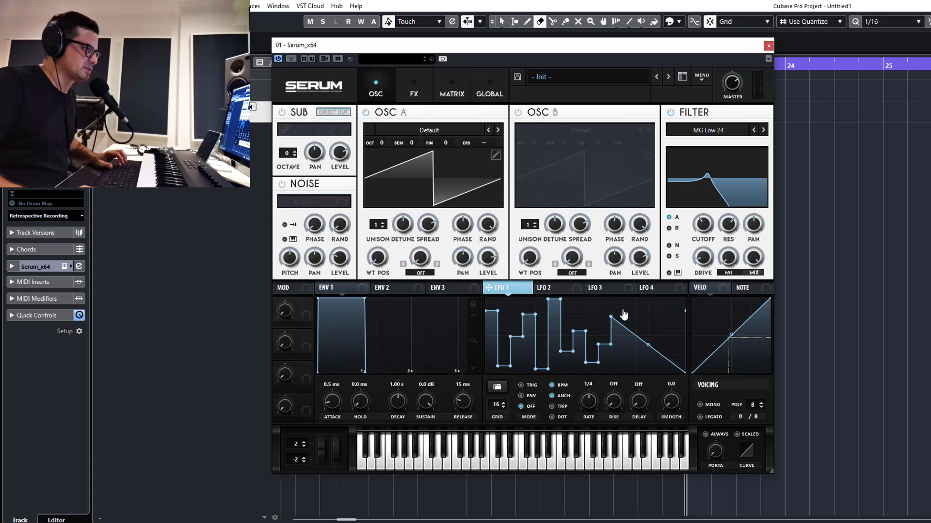
left_click(617, 300, "shift")
left_click(629, 348, "shift")
left_click(641, 316, "shift")
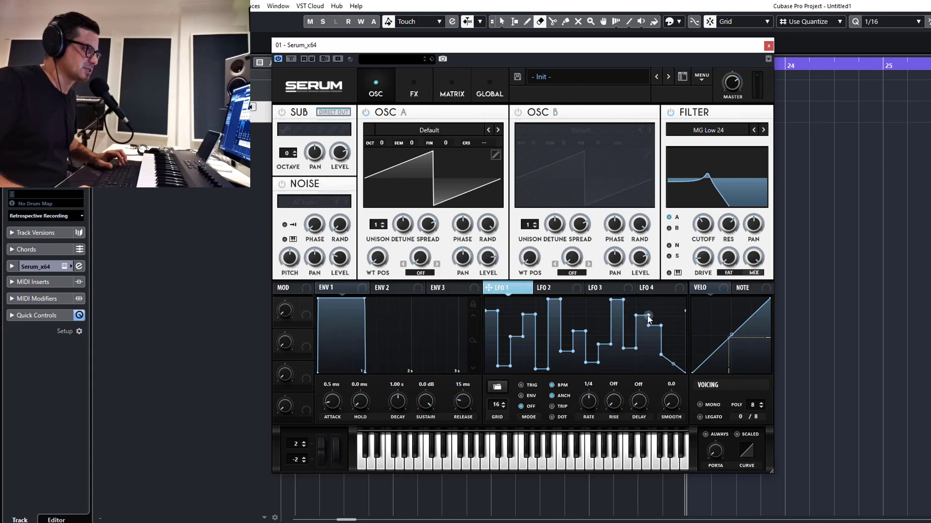
left_click(654, 325, "shift")
left_click(666, 369, "shift")
left_click(677, 337, "shift")
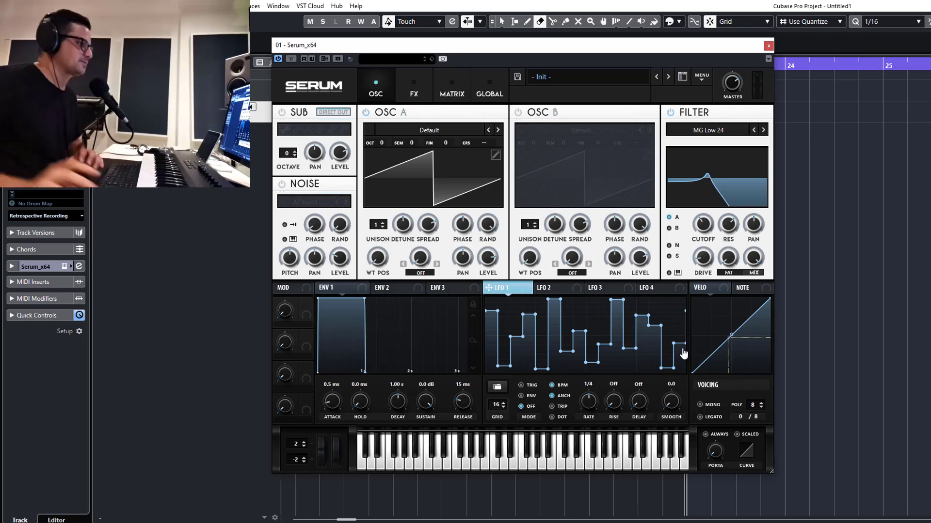
Map LFO 1 to the filter cutoff
left_click_drag(486, 289, 707, 221)
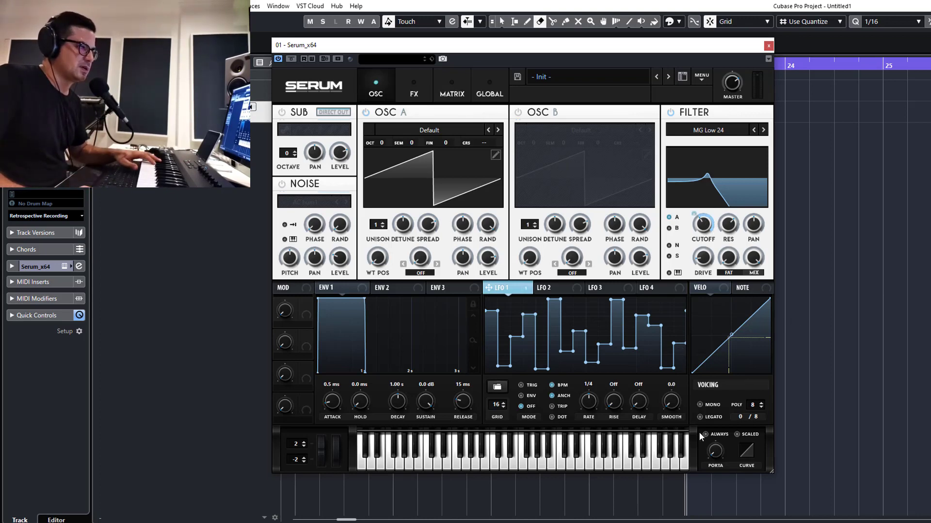
Switch the voicing to mono and raise the portamento time
left_click(700, 405)
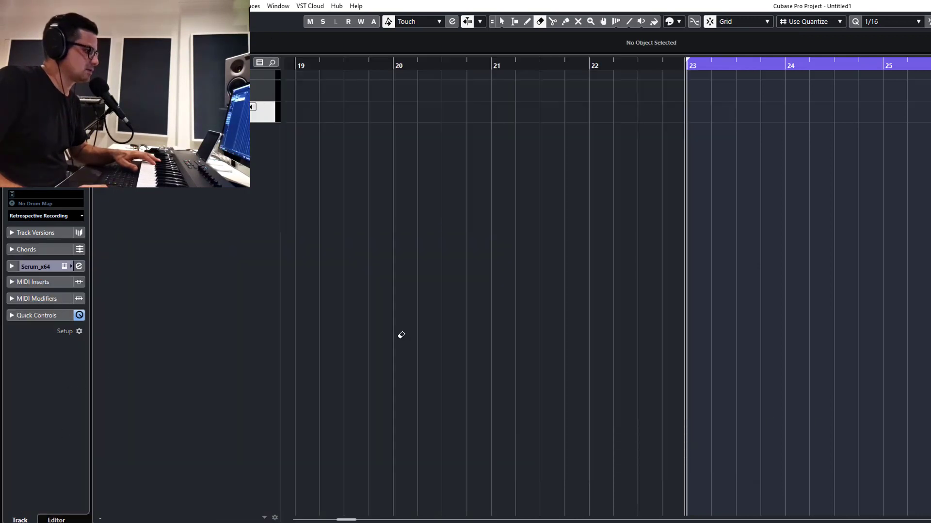
left_click(401, 334)
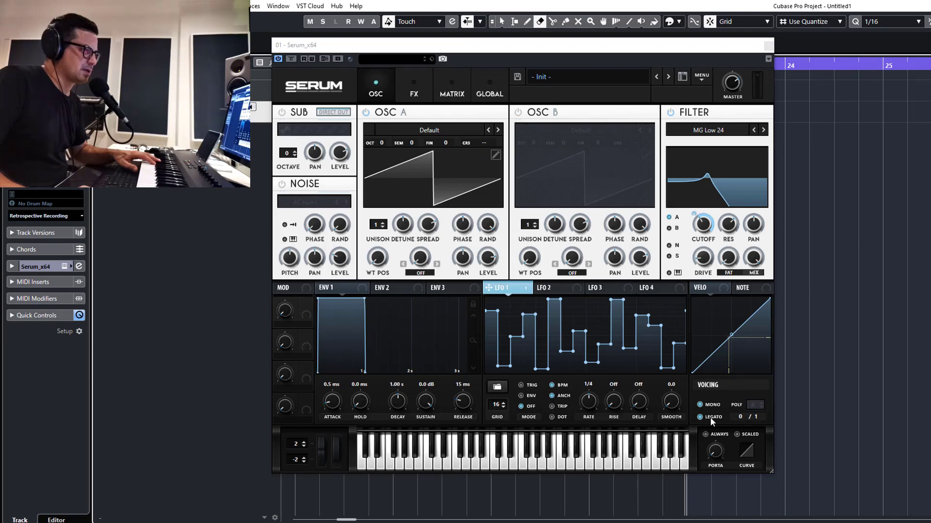
left_click_drag(716, 451, 715, 439)
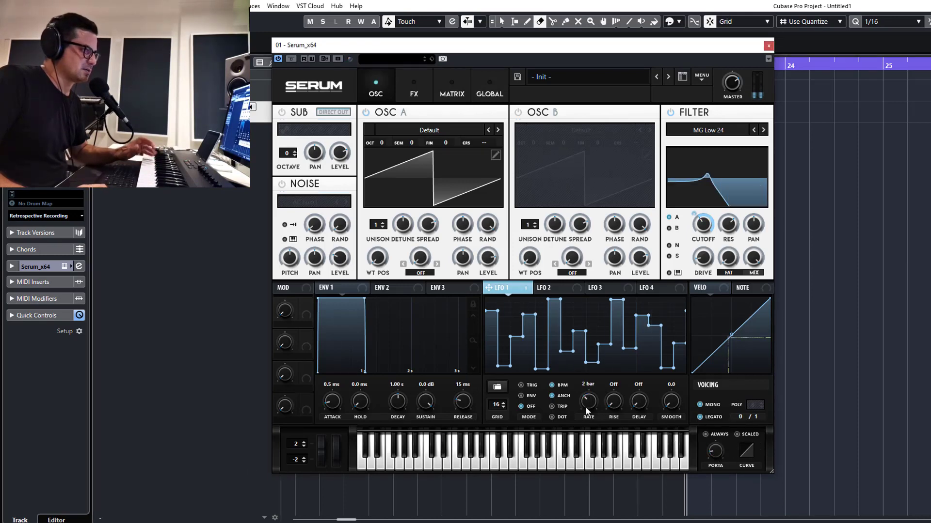
Adjust LFO 1's rate
left_click_drag(595, 407, 587, 402)
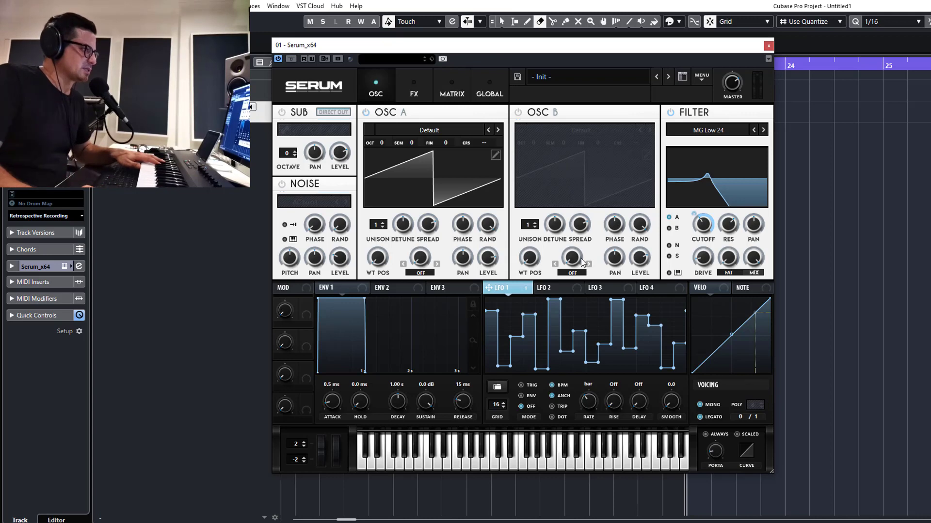
Draw a rising stepped pattern with two tall spikes in the LFO 2 graph
left_click(557, 287)
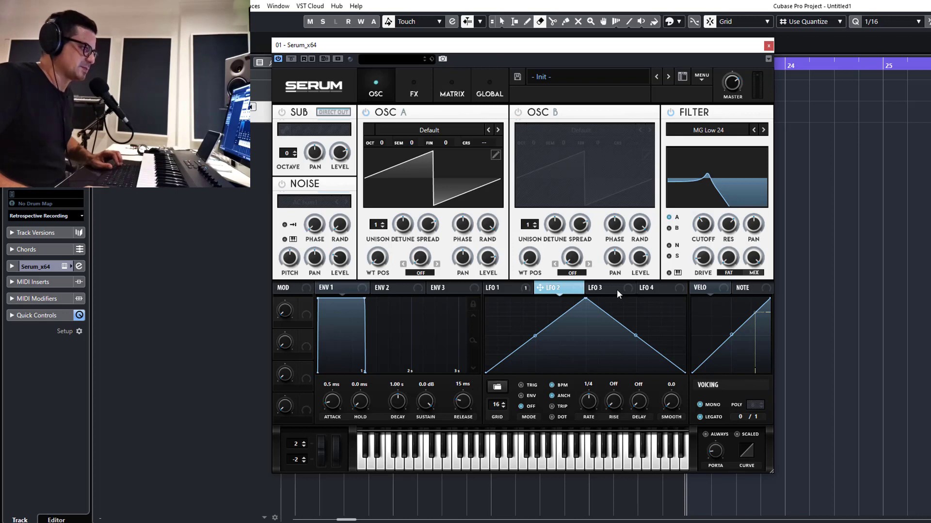
left_click(493, 368, "shift")
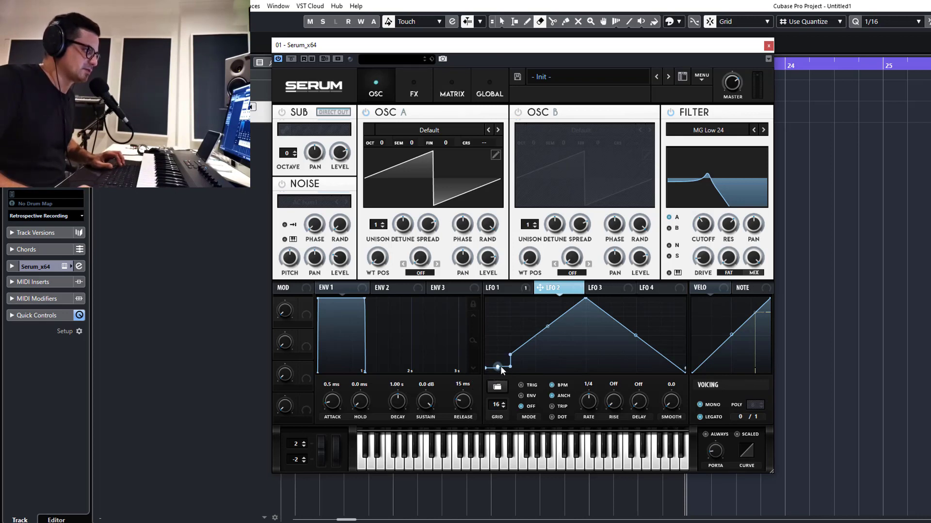
left_click_drag(501, 365, 690, 312)
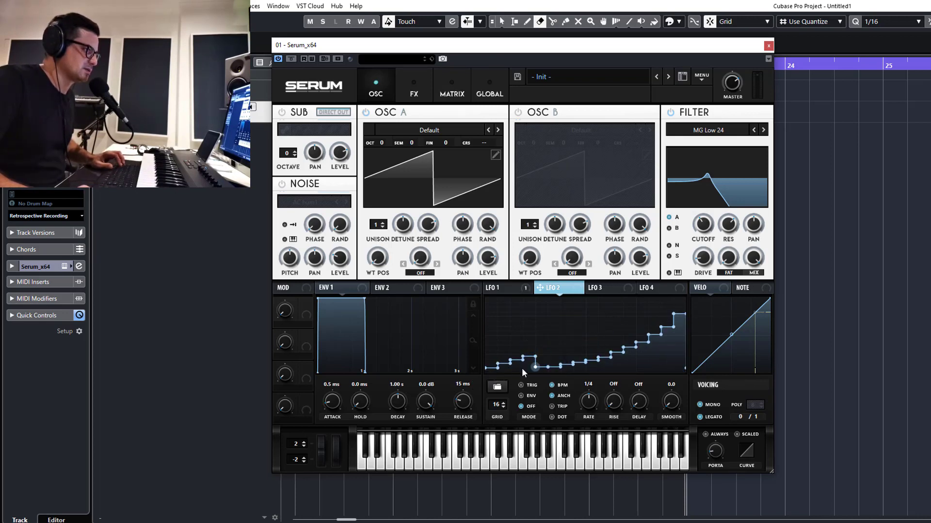
left_click(528, 307, "shift")
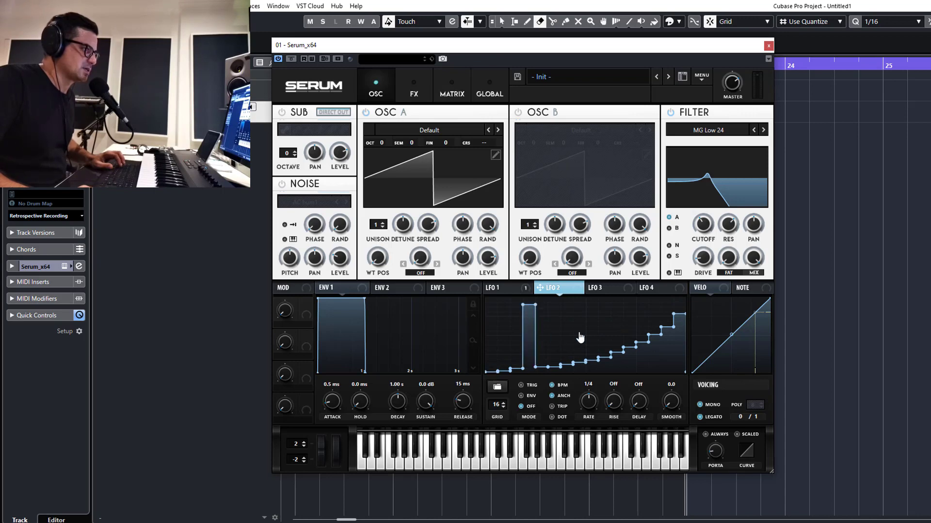
left_click(567, 337, "shift")
left_click(616, 305, "shift")
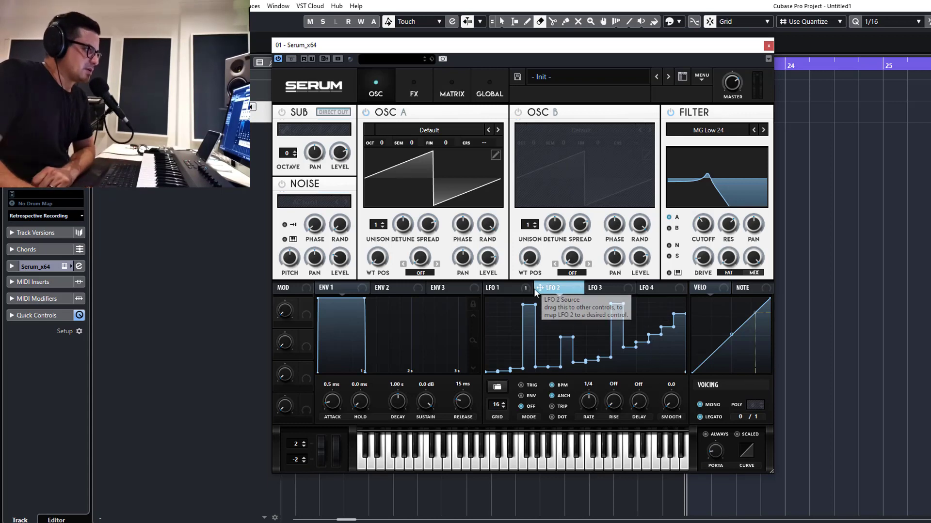
Map LFO 2 to the filter cutoff and adjust its rate
left_click_drag(537, 289, 706, 227)
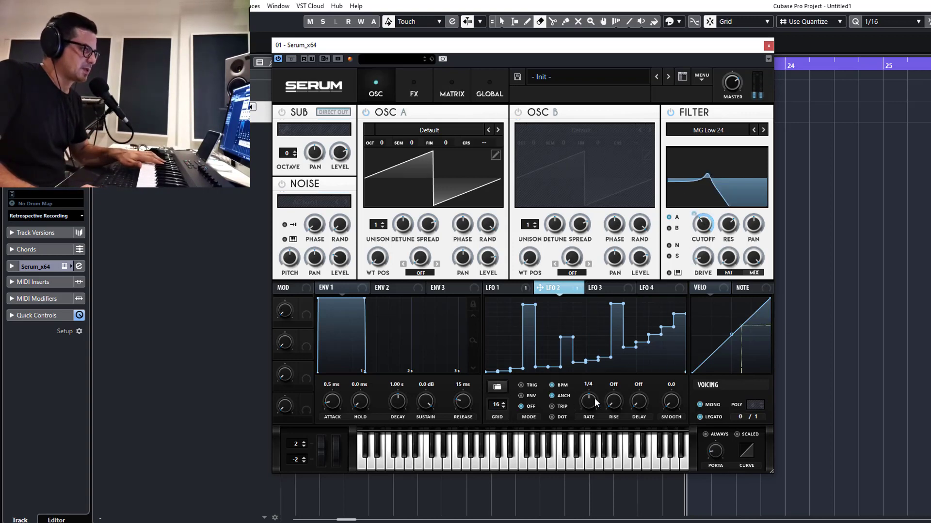
scroll(595, 413, "down", 2)
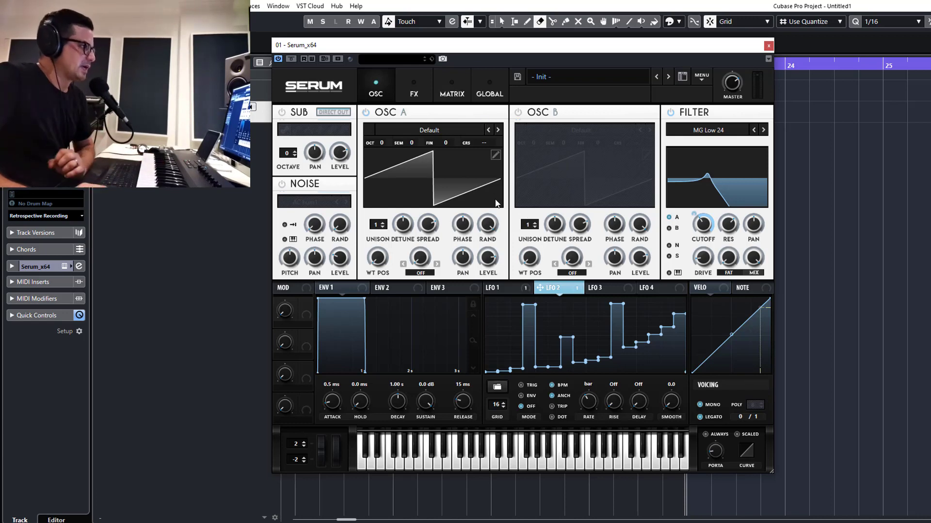
Load a square pulse shape into LFO 3 from the Basic shape presets
left_click(452, 93)
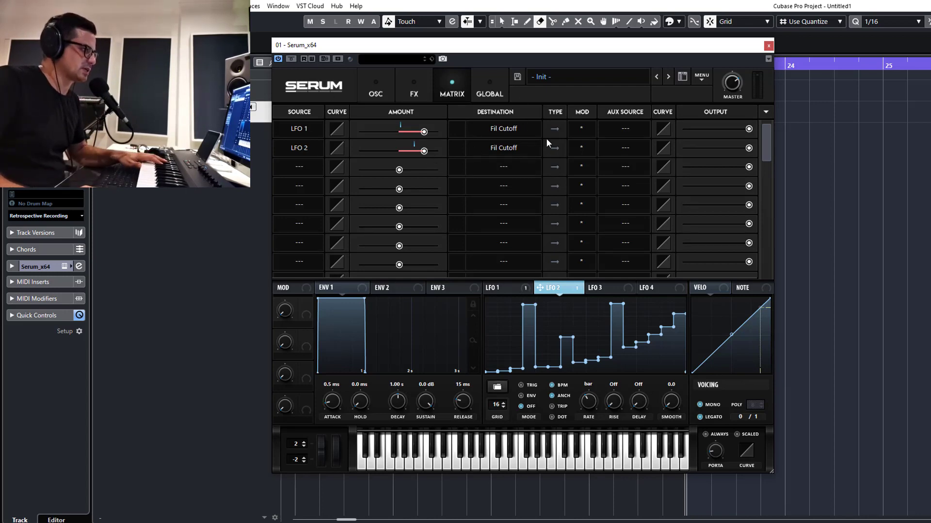
left_click(598, 289)
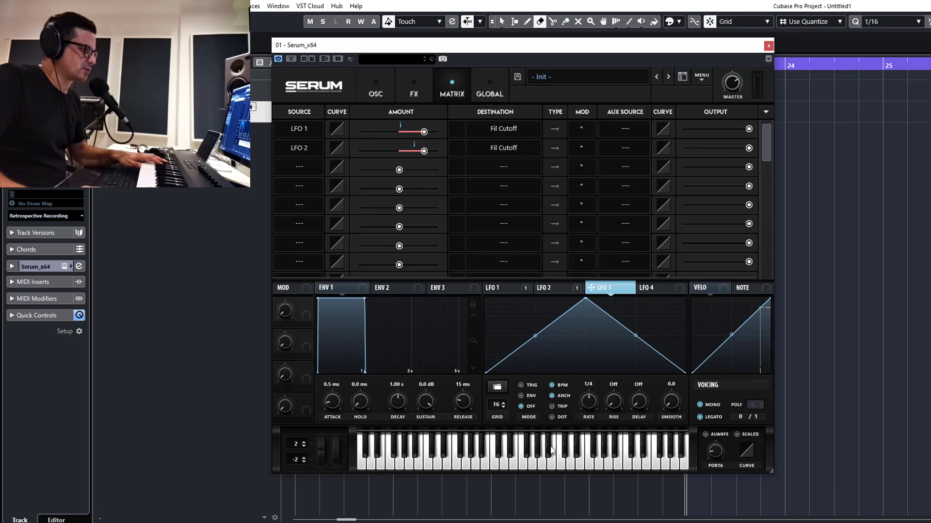
left_click(491, 386)
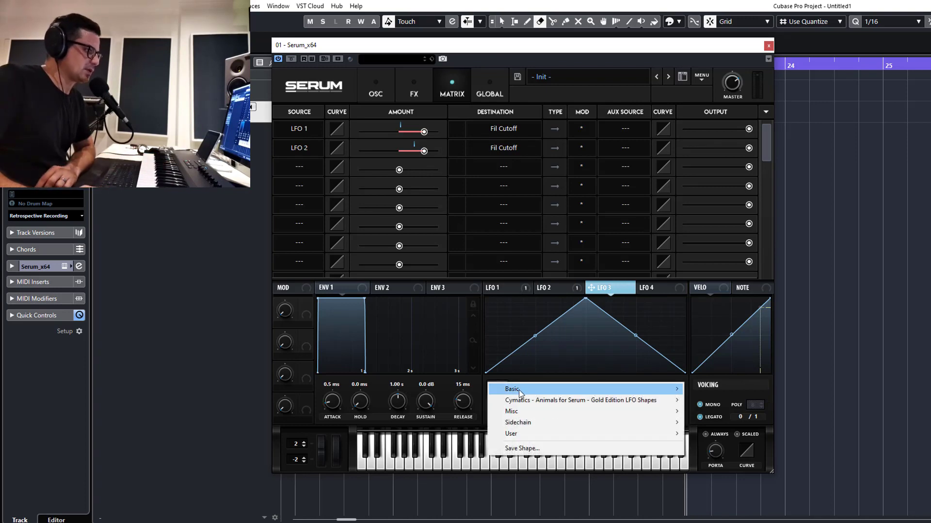
mouse_move(521, 391)
left_click(710, 490)
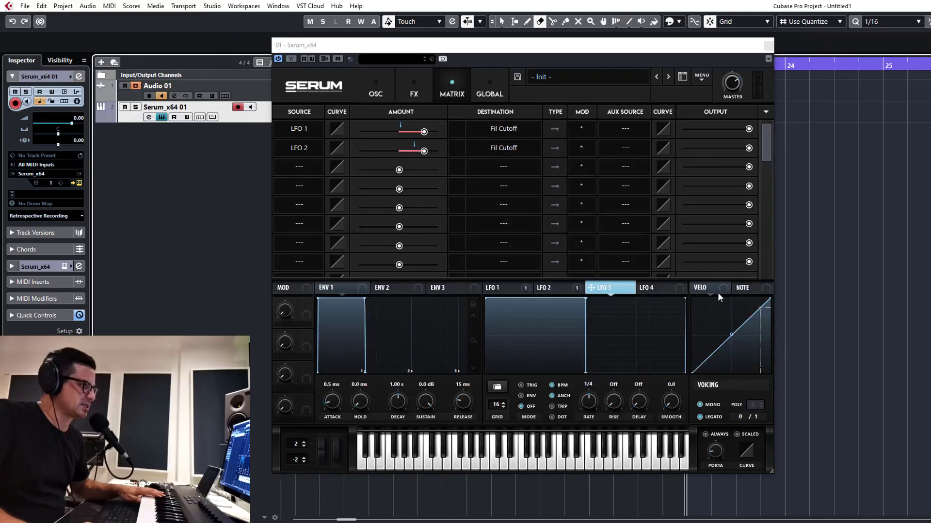
Set LFO 3's rate to 2 bar
left_click(591, 407)
left_click_drag(592, 406, 594, 430)
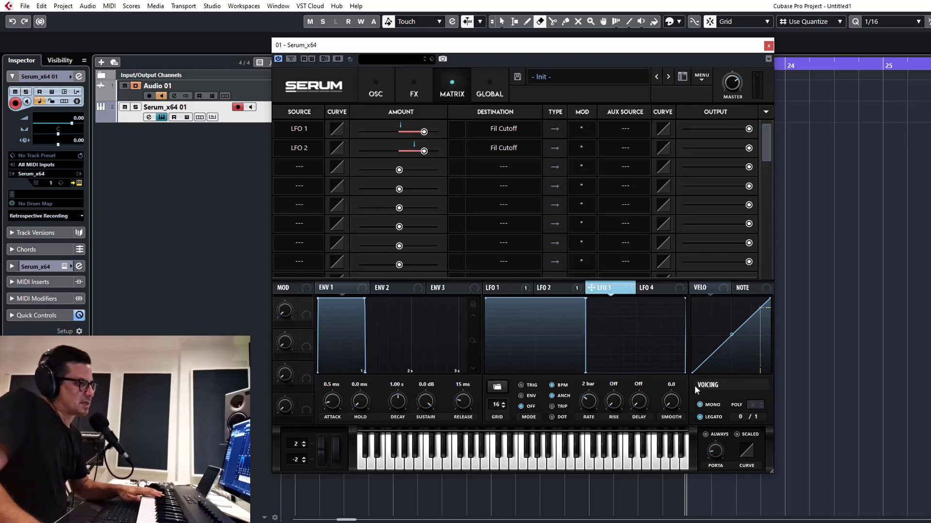
mouse_move(548, 290)
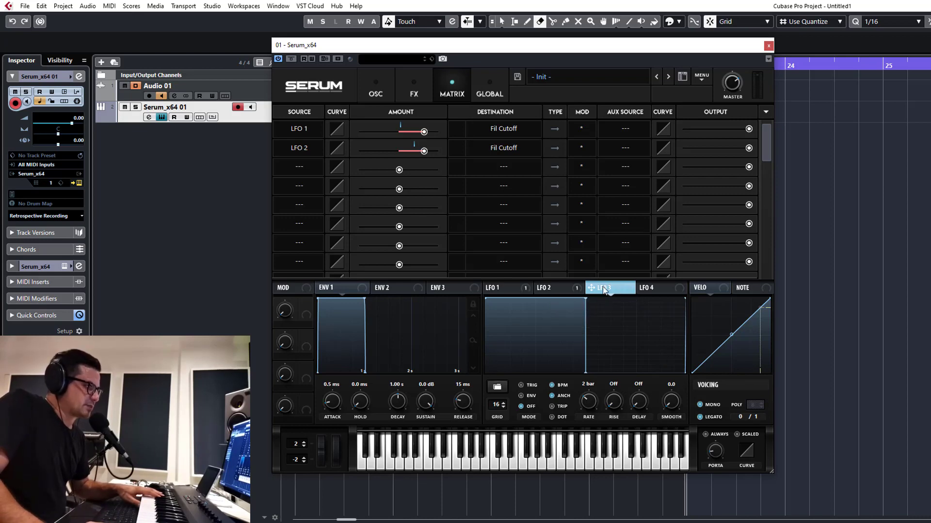
Set LFO 3 as the aux source for both LFO 1 and LFO 2 cutoff routings, inverting it on the LFO 2 routing
mouse_move(602, 289)
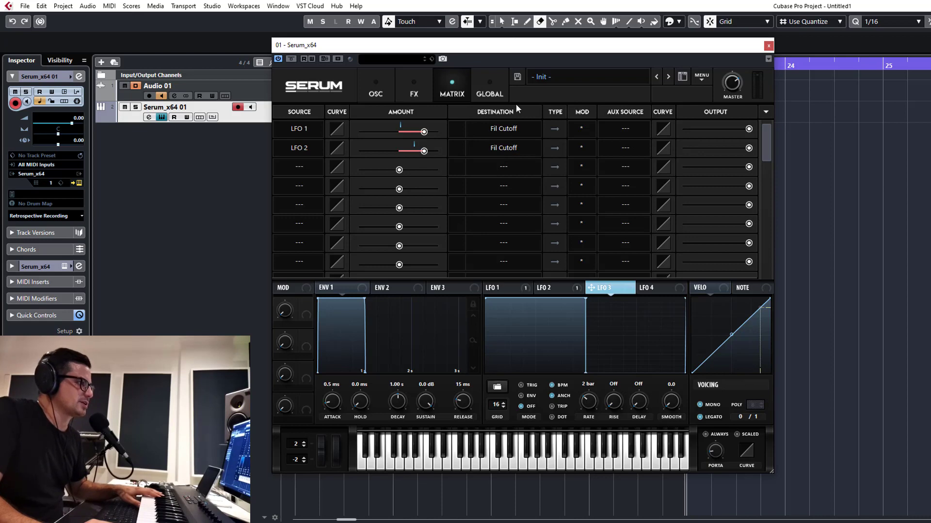
left_click(622, 126)
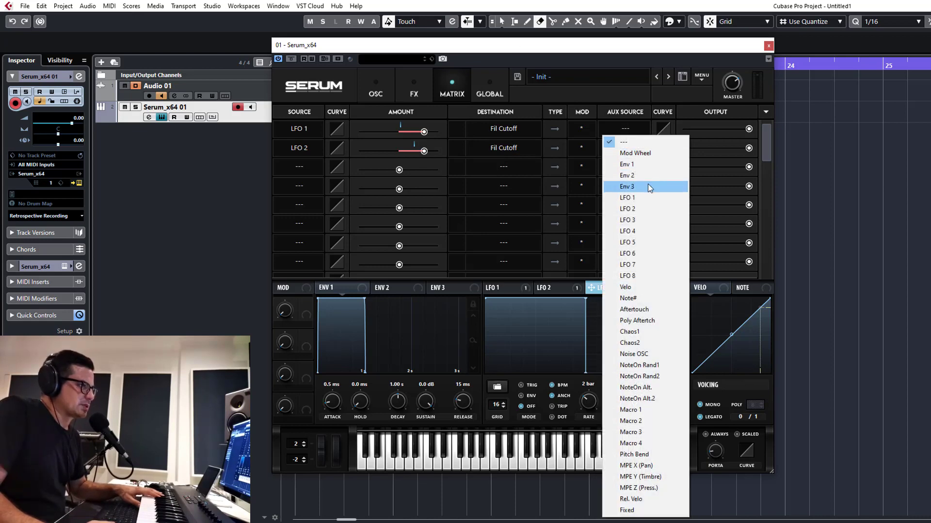
left_click(636, 220)
left_click(620, 148)
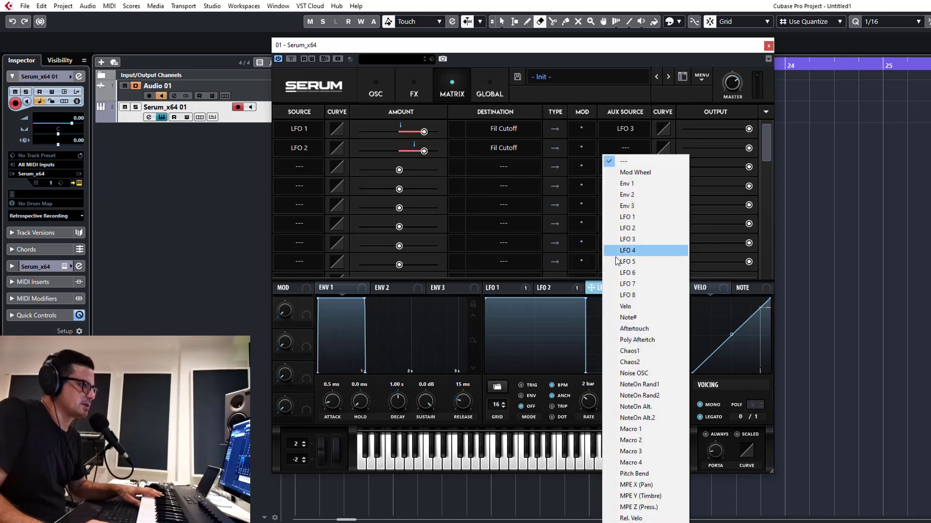
left_click(630, 239)
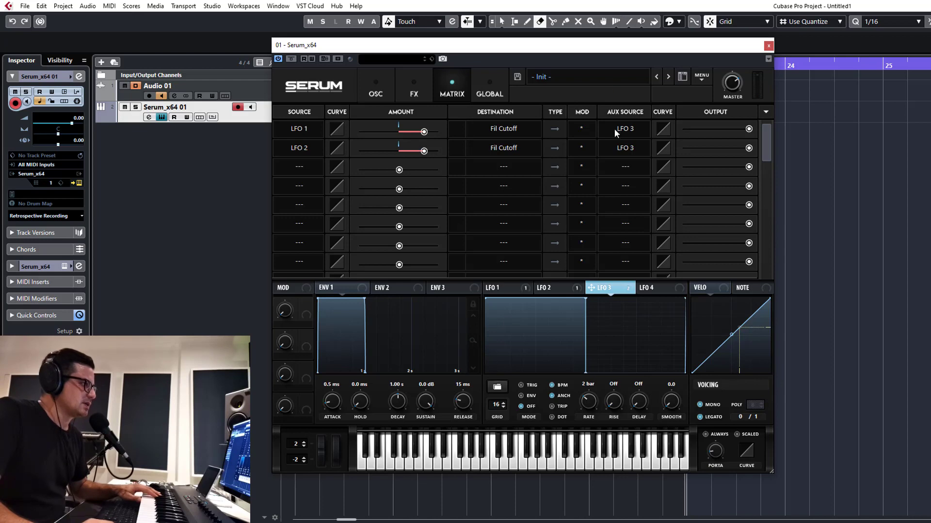
left_click(590, 151)
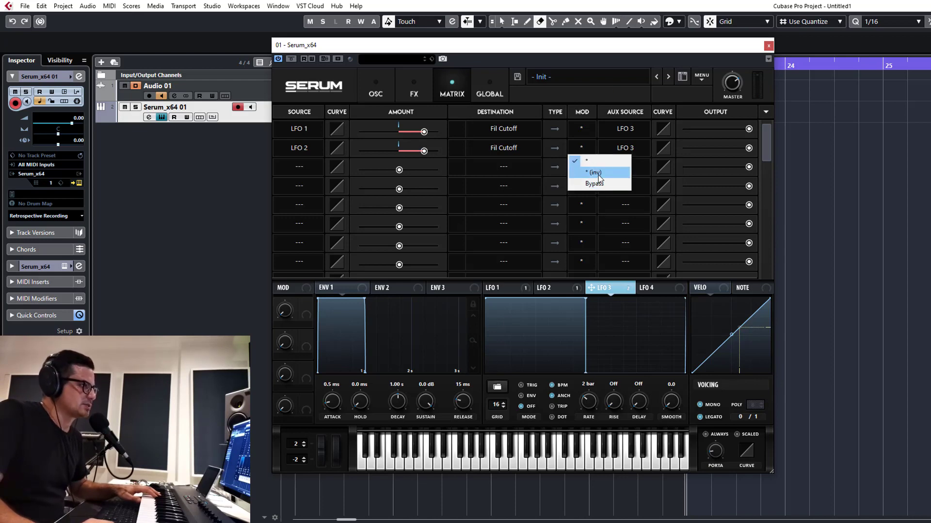
left_click(596, 173)
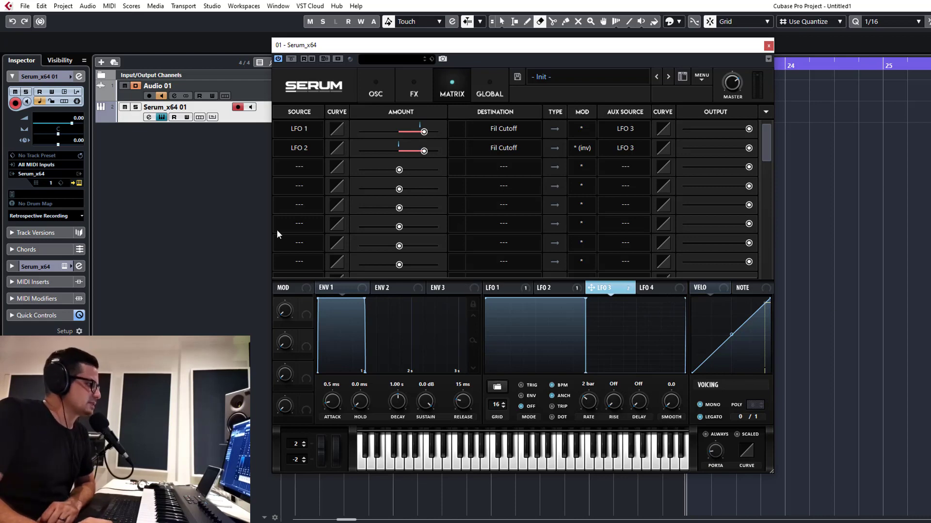
Set LFO 8 as the source in the third modulation matrix slot
left_click(298, 167)
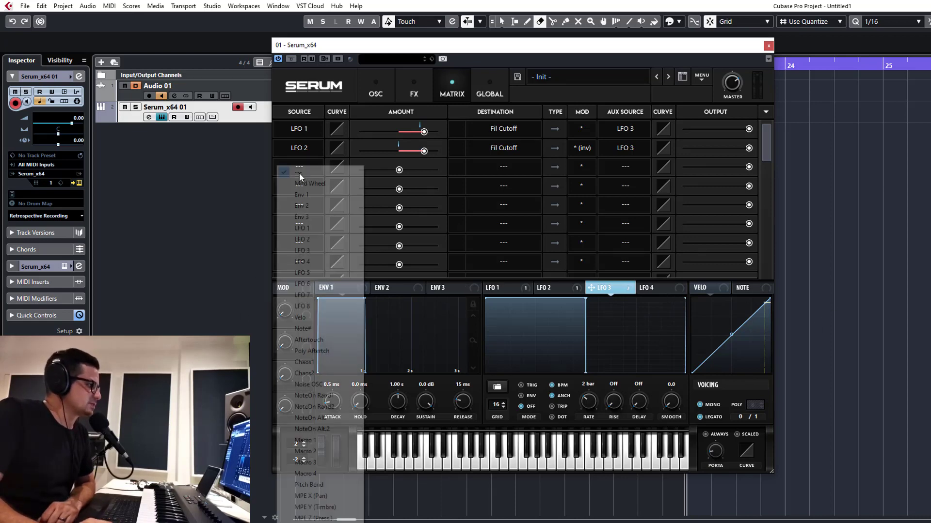
left_click(319, 306)
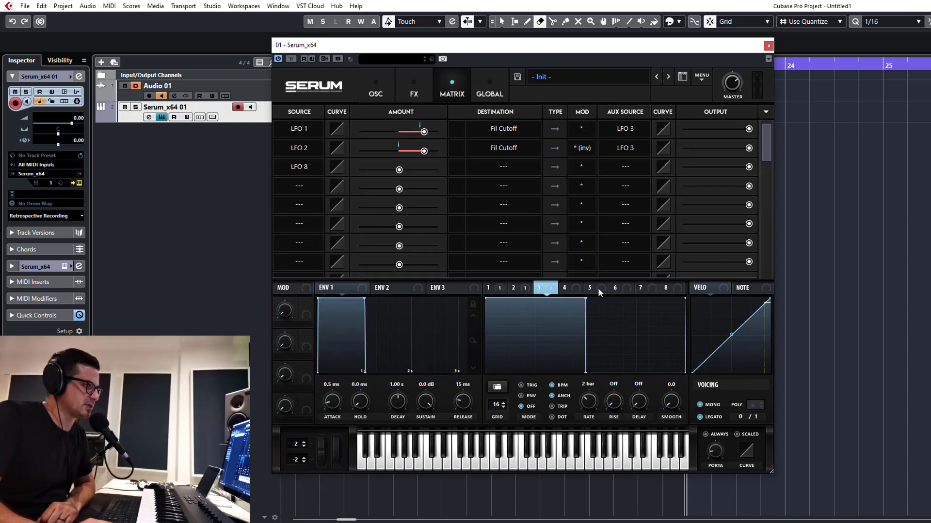
Flatten LFO 4's shape and draw a repeating pattern of tall square pulses and dips across its graph
left_click(564, 288)
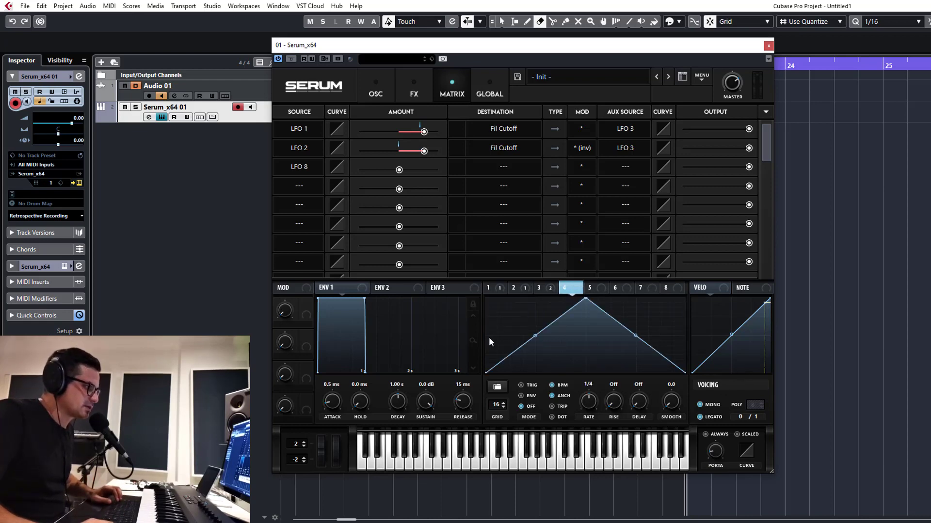
left_click_drag(487, 335, 665, 341)
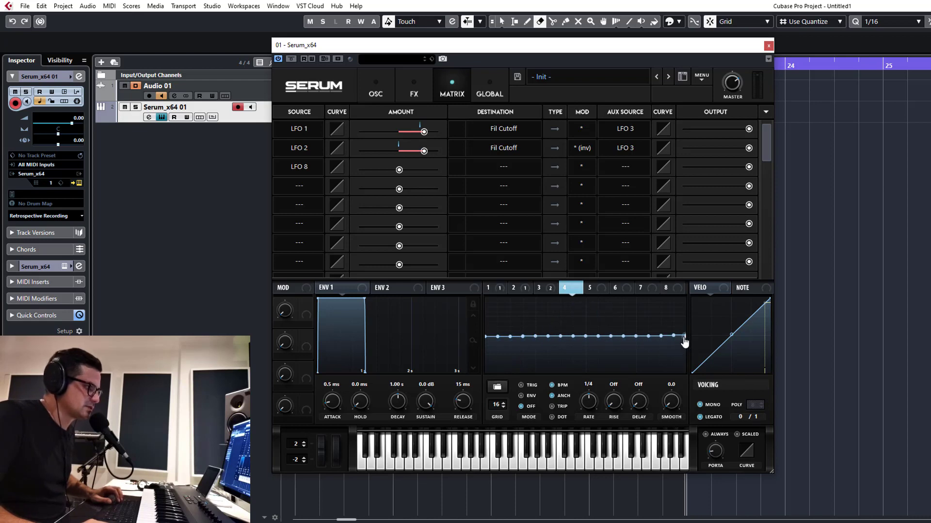
left_click_drag(573, 338, 483, 337)
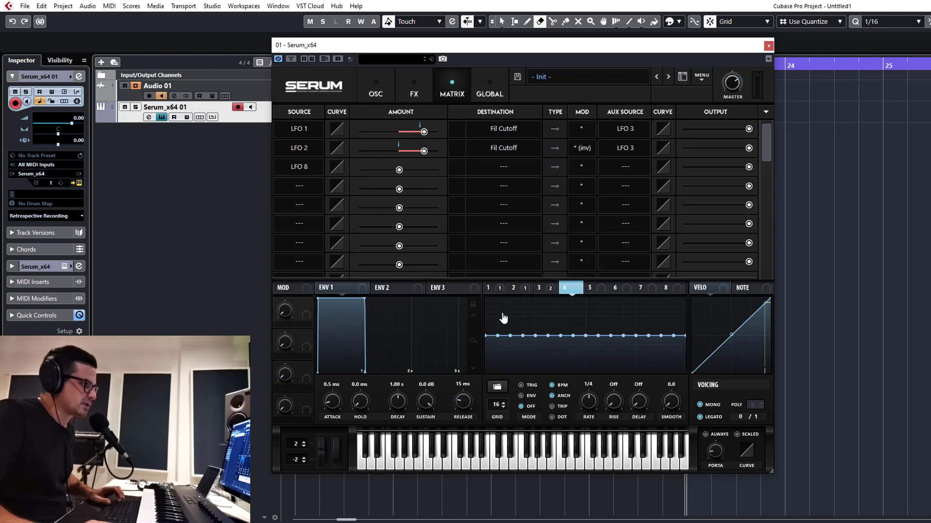
left_click_drag(503, 318, 502, 397)
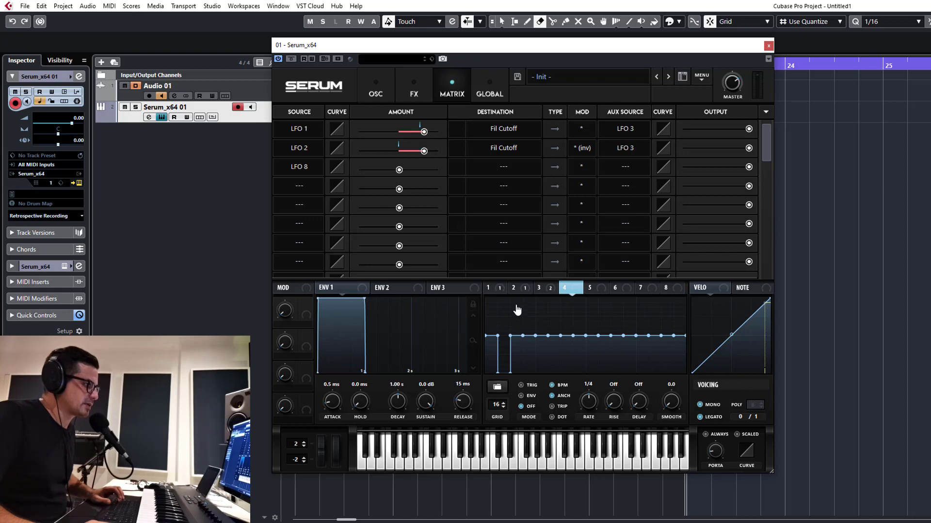
left_click_drag(515, 310, 516, 298)
left_click_drag(542, 339, 543, 384)
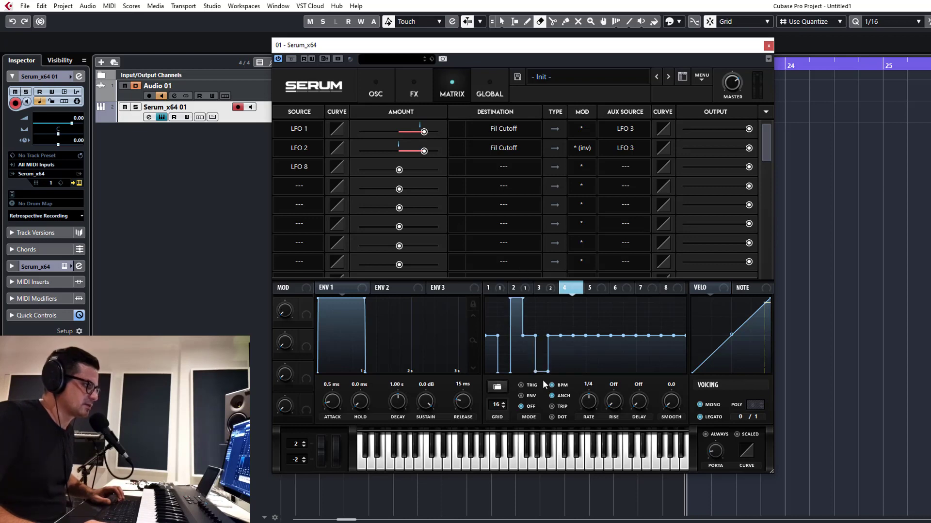
left_click_drag(555, 320, 550, 298)
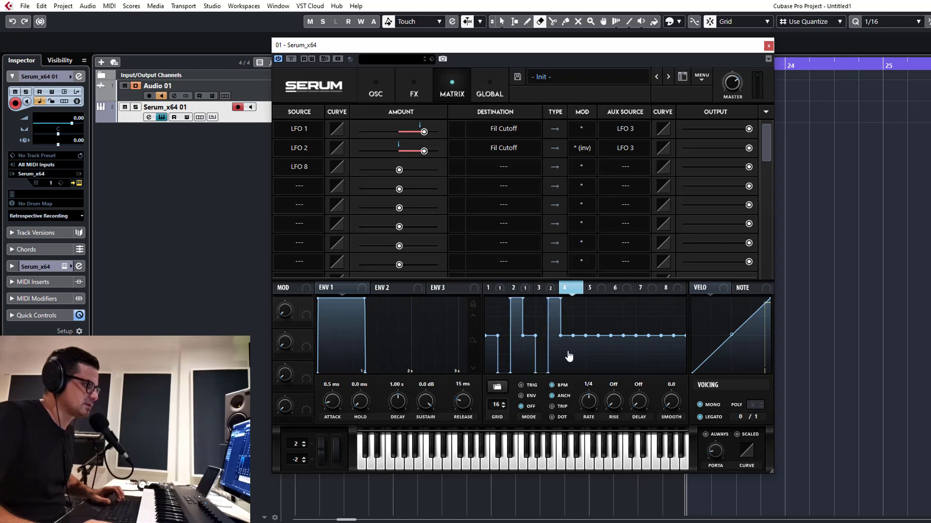
left_click(579, 375)
left_click(593, 305)
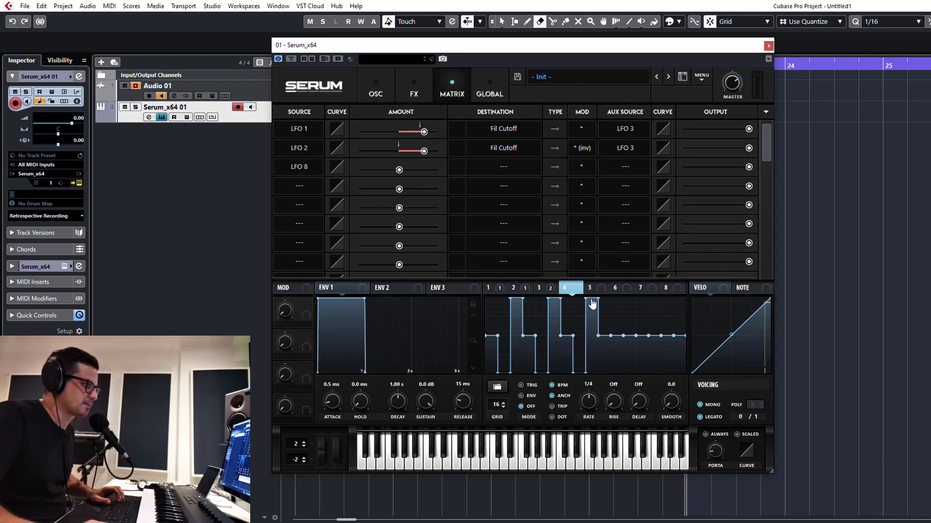
left_click(615, 370)
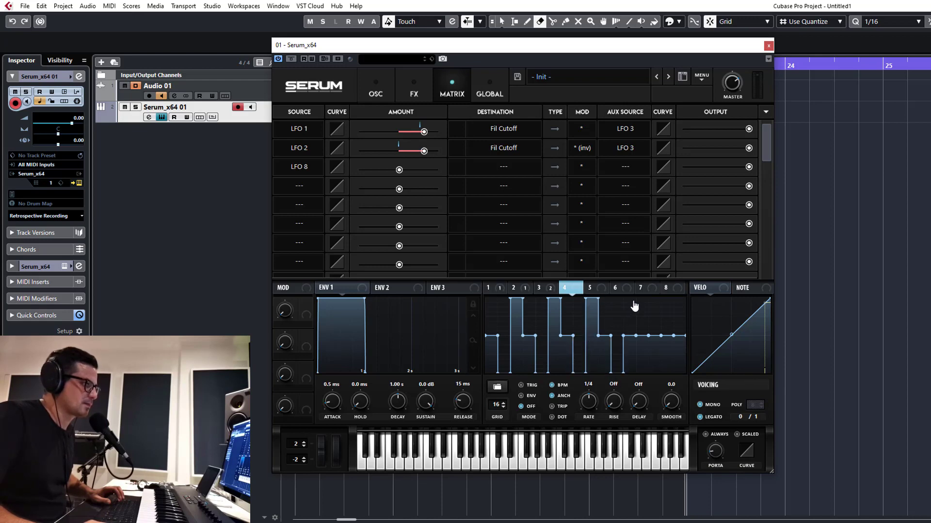
left_click(631, 303)
left_click(657, 369)
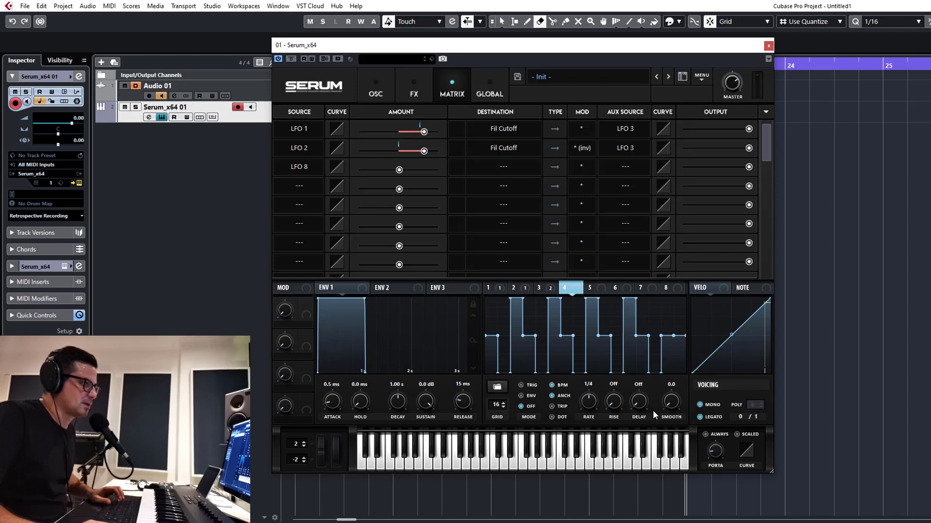
left_click(677, 305)
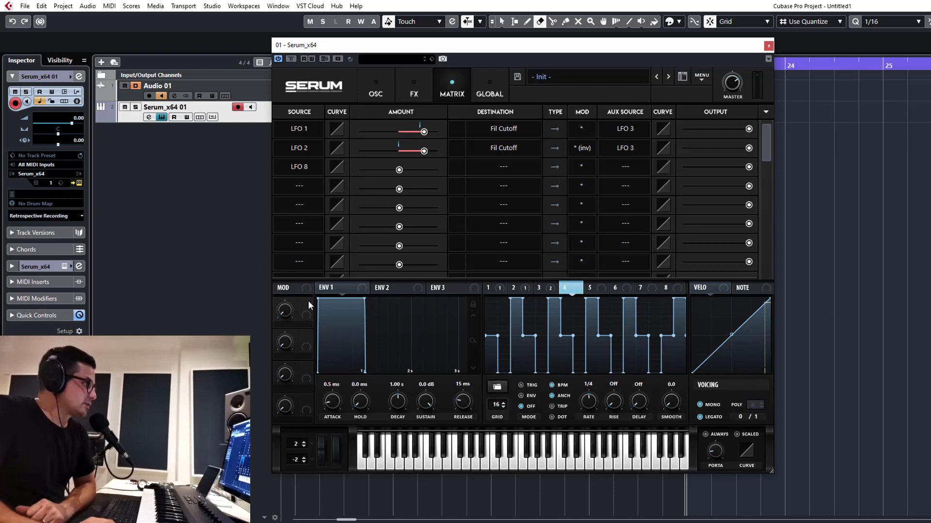
Assign LFO 4 to OSC A's octave in the oscillator view and adjust LFO 4's rate
left_click(374, 95)
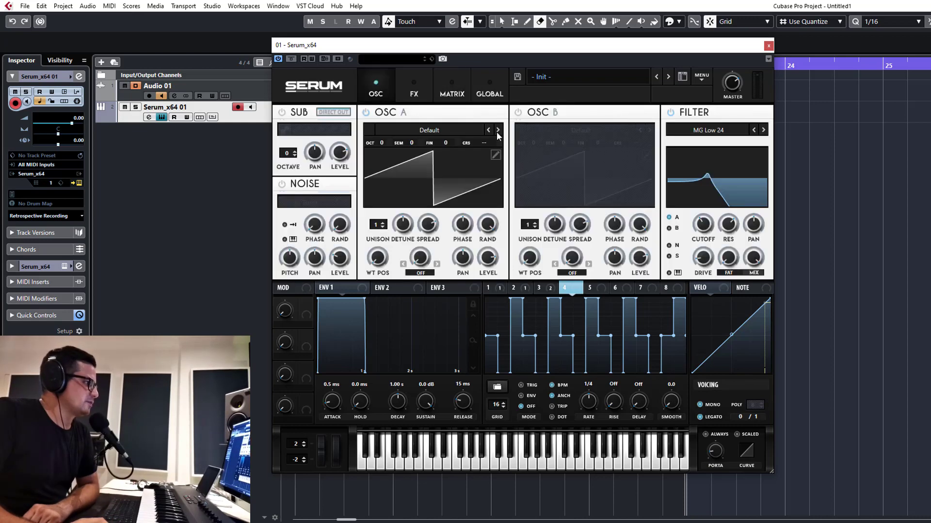
left_click_drag(577, 293, 379, 153)
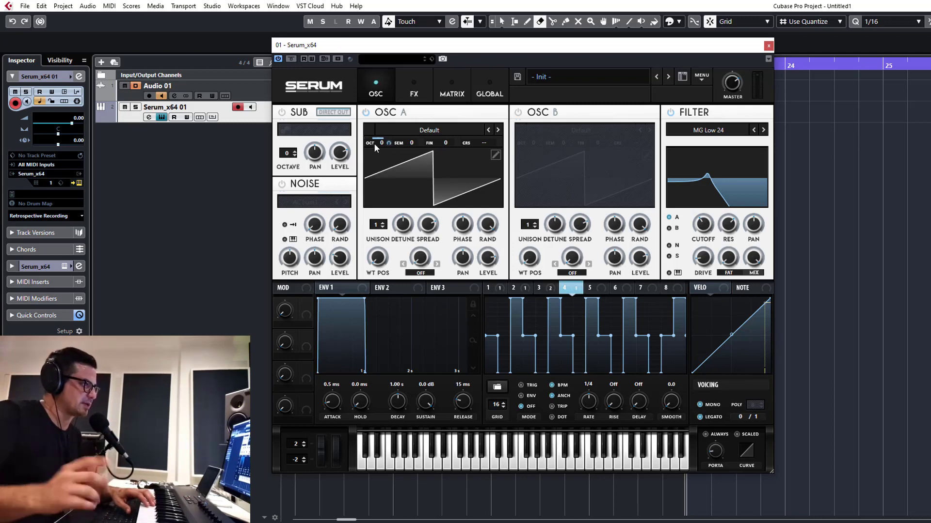
right_click(374, 144)
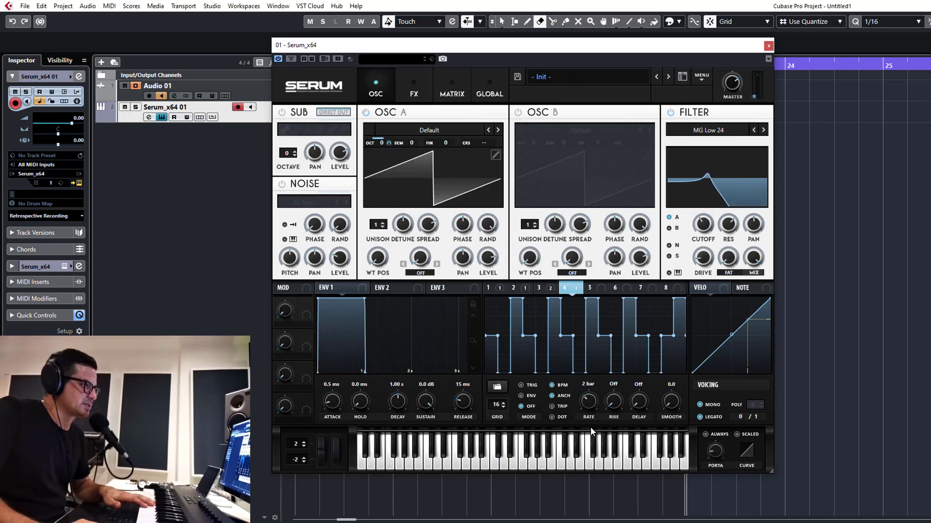
left_click_drag(591, 433, 592, 404)
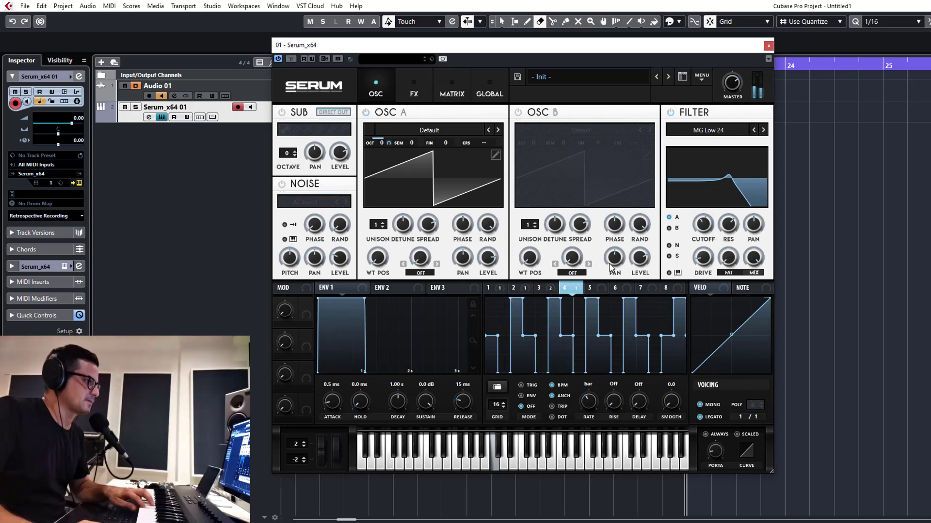
Redraw LFO 5's shape as a series of tall rectangular pulses with gaps across the graph
left_click(592, 291)
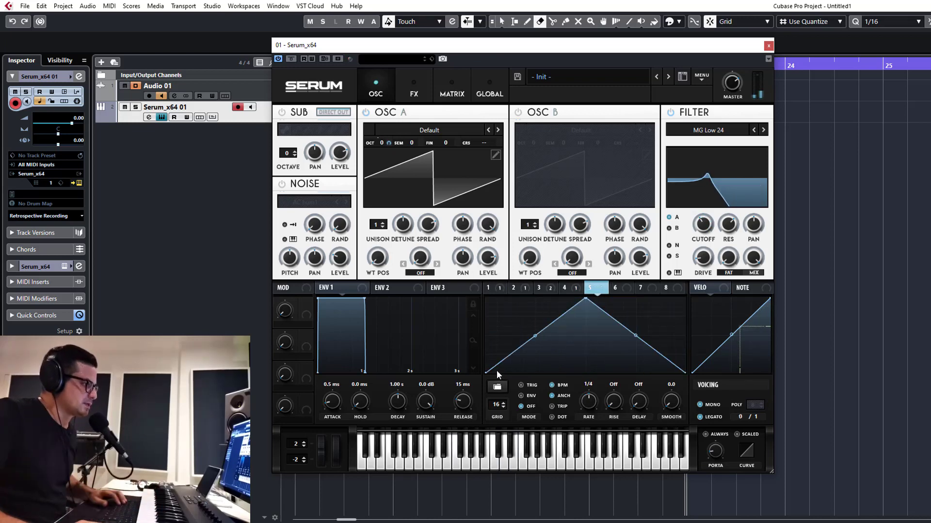
left_click_drag(491, 357, 483, 278)
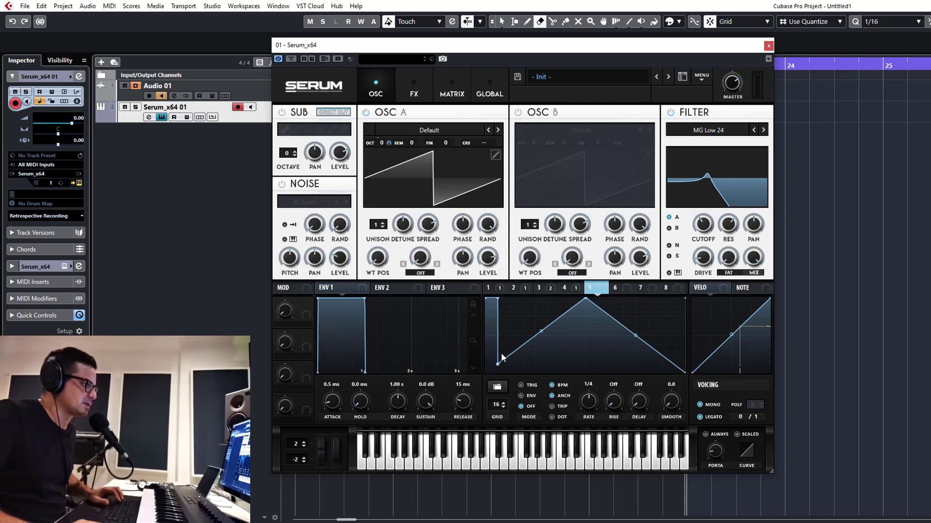
left_click_drag(518, 364, 517, 284)
mouse_move(532, 336)
left_mouse_down()
mouse_move(539, 312)
mouse_move(555, 318)
left_mouse_up()
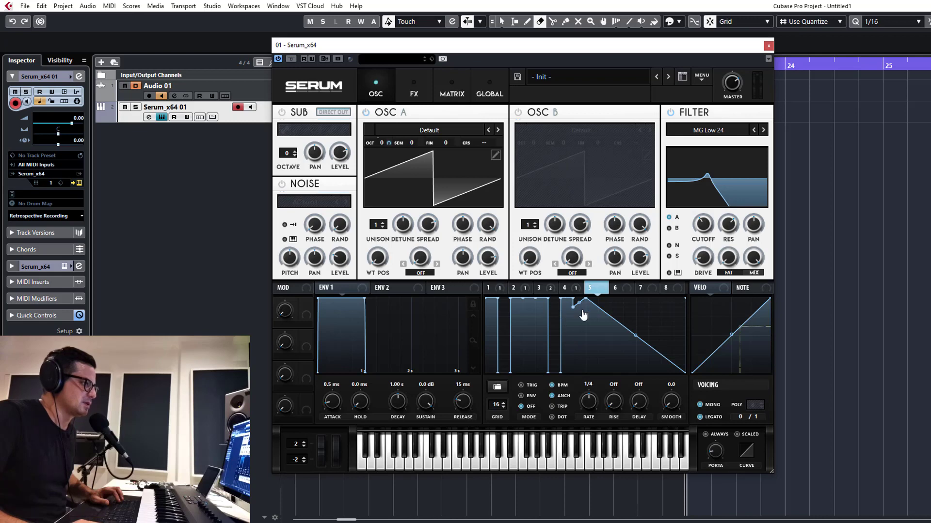
left_click_drag(583, 315, 576, 383)
left_click(604, 304, "shift")
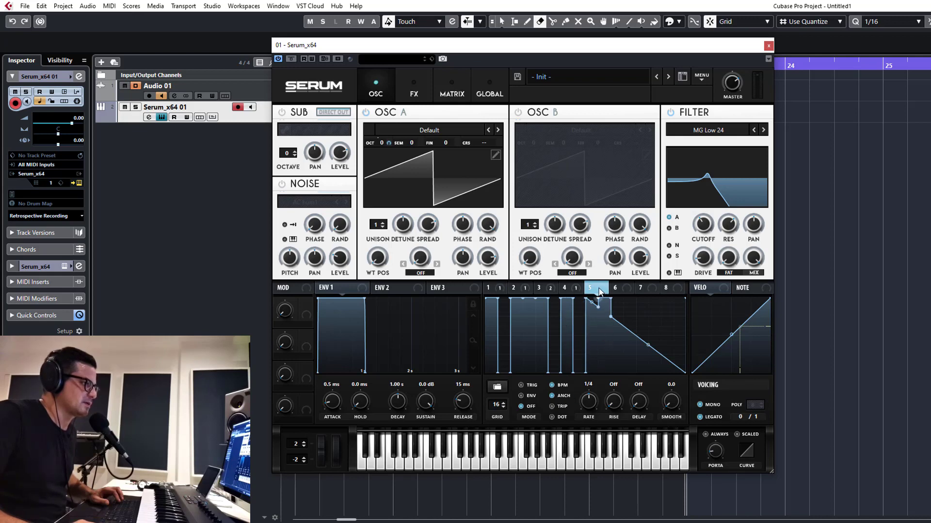
mouse_move(600, 291)
left_mouse_down()
mouse_move(614, 291)
mouse_move(620, 383)
mouse_move(616, 281)
left_mouse_up()
left_click_drag(623, 316, 617, 381)
left_click_drag(618, 344, 621, 281)
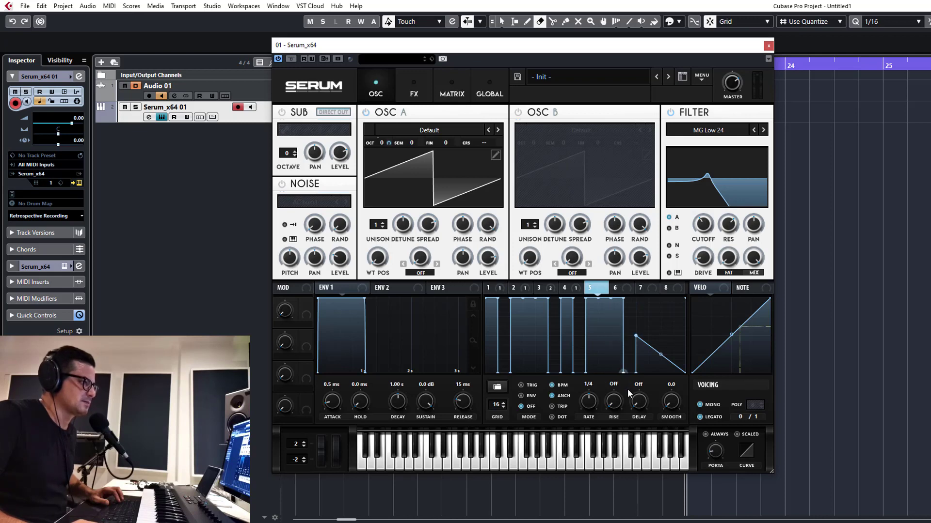
left_click_drag(639, 319, 648, 281)
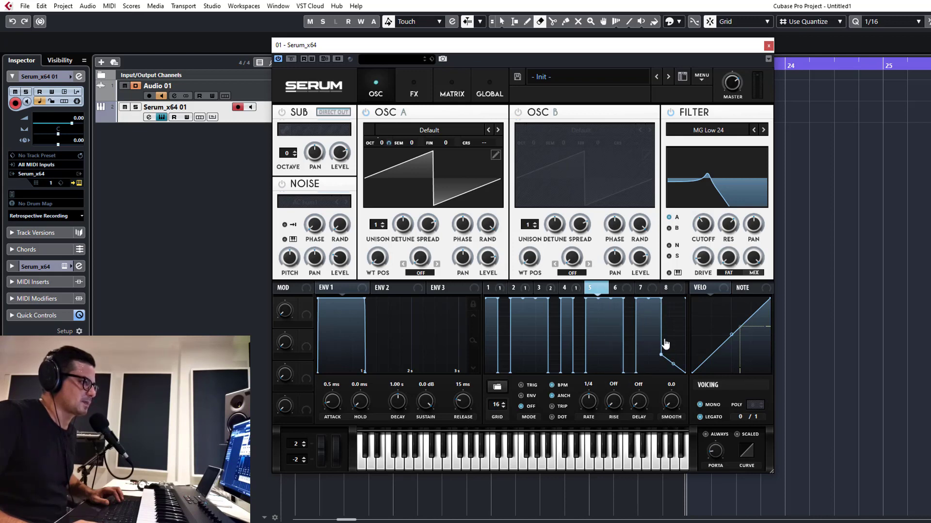
left_click_drag(663, 347, 675, 259)
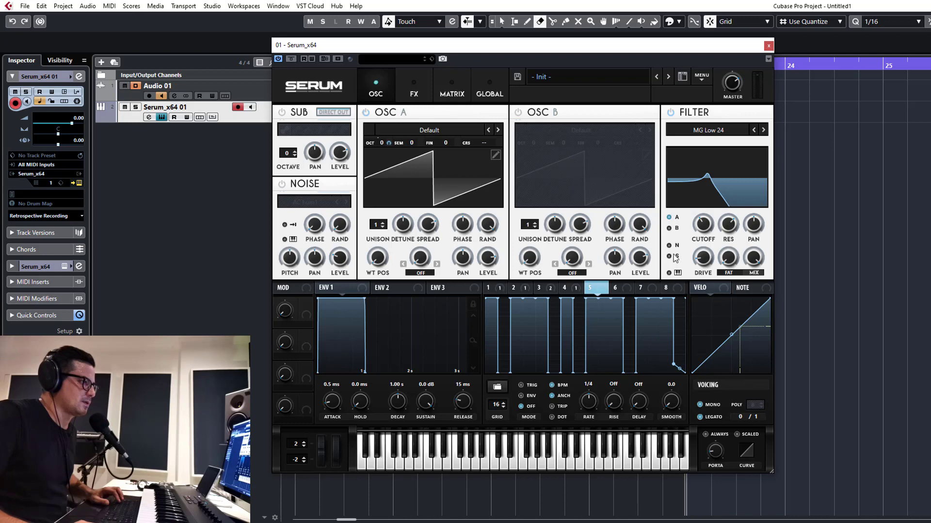
Open LFO 6 and draw a raised block at the start of its graph
left_click(616, 287)
mouse_move(493, 328)
left_mouse_down()
mouse_move(493, 284)
mouse_move(550, 280)
mouse_move(548, 310)
mouse_move(513, 310)
mouse_move(515, 299)
left_mouse_up()
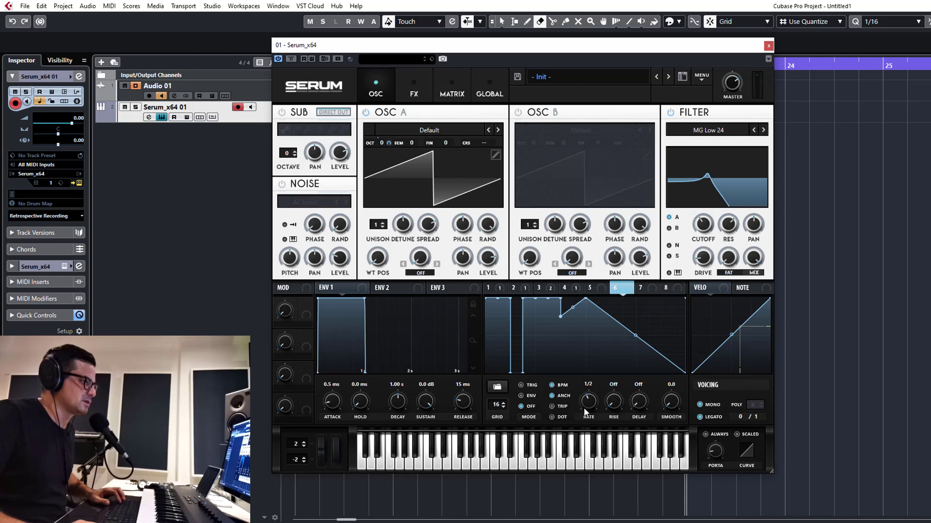
Adjust LFO 5's rate
left_click(591, 287)
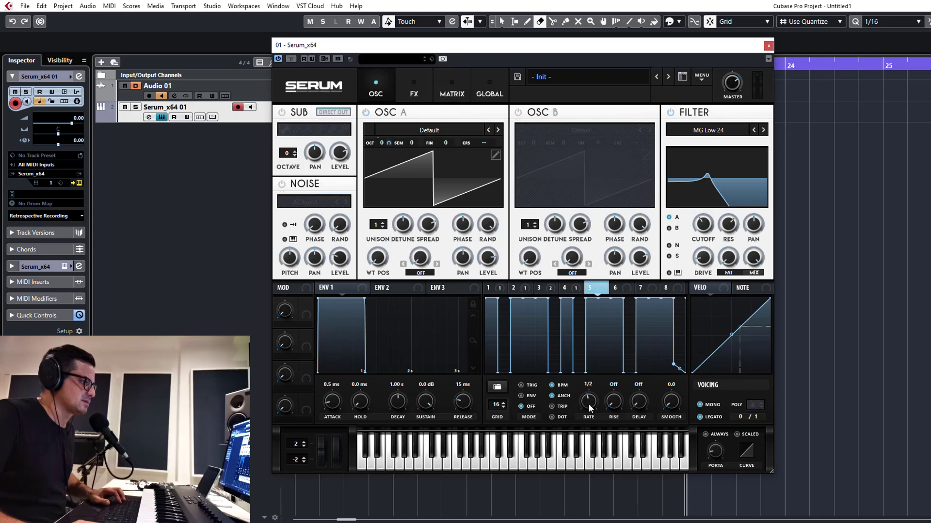
left_click_drag(590, 403, 588, 406)
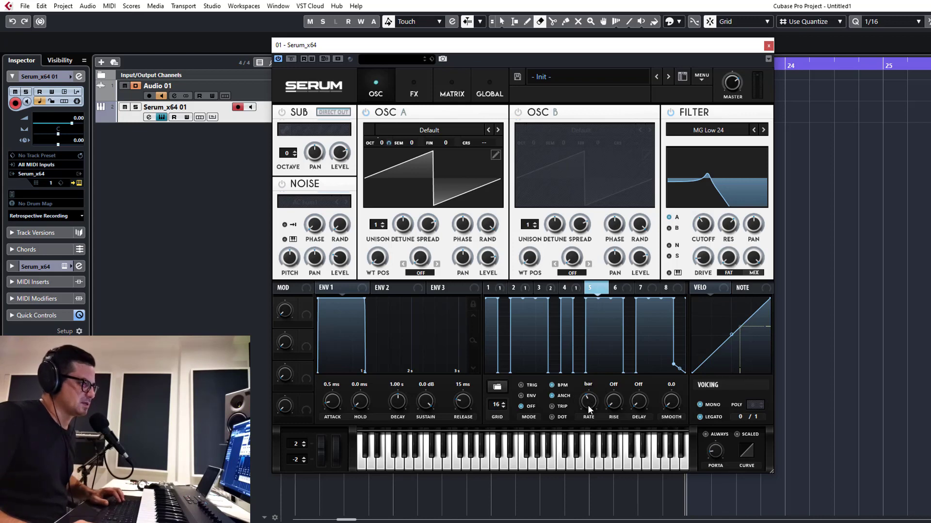
Open LFO 6 and redraw its shape as a row of narrow tall rectangular pulses across the graph
left_click(615, 287)
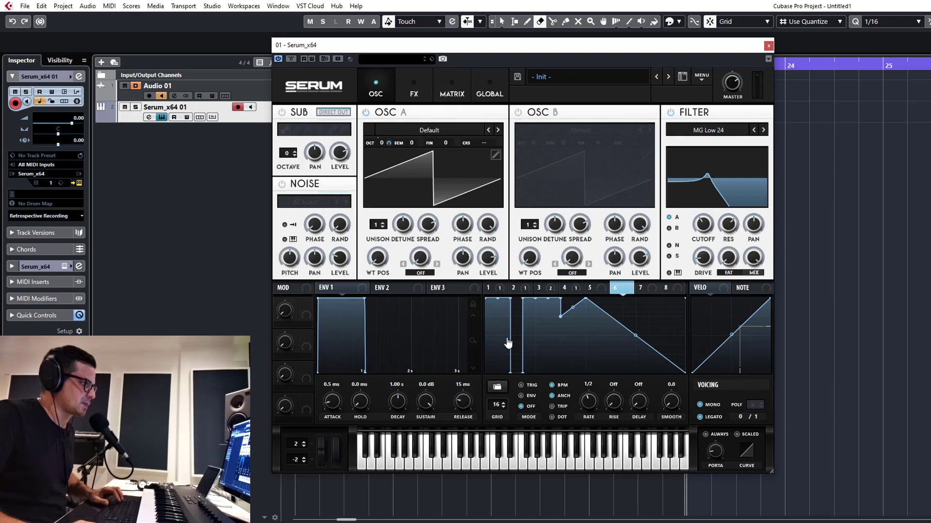
mouse_move(502, 315)
left_mouse_down()
mouse_move(505, 380)
mouse_move(510, 310)
mouse_move(508, 388)
left_mouse_up()
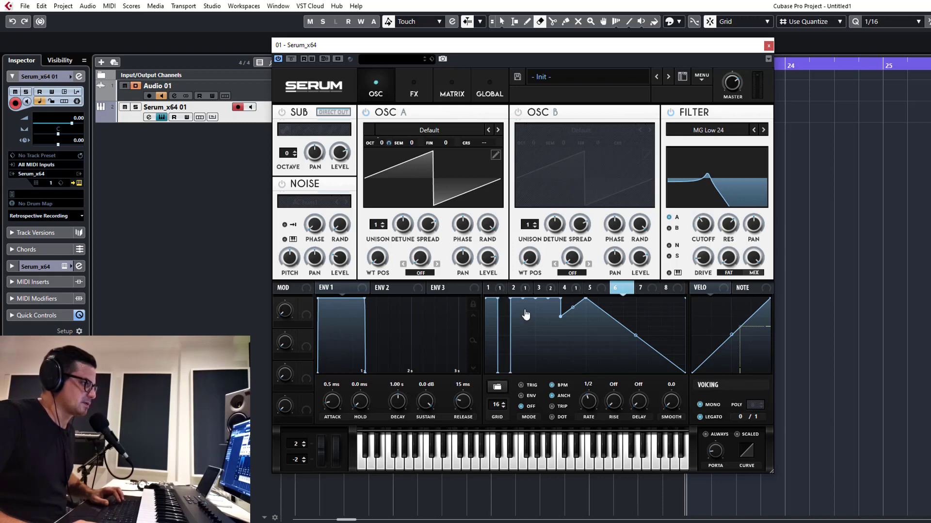
left_click_drag(526, 315, 529, 388)
left_click_drag(555, 323, 557, 358)
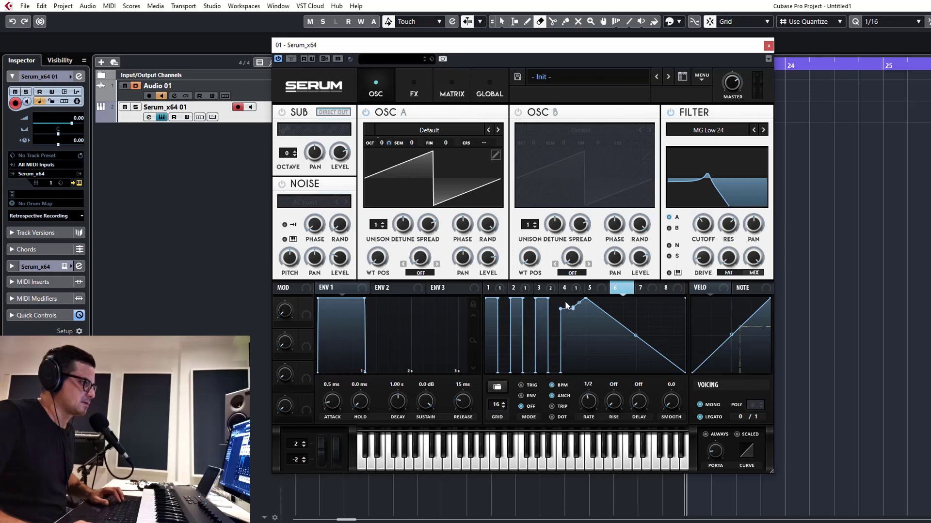
left_click_drag(579, 312, 586, 341)
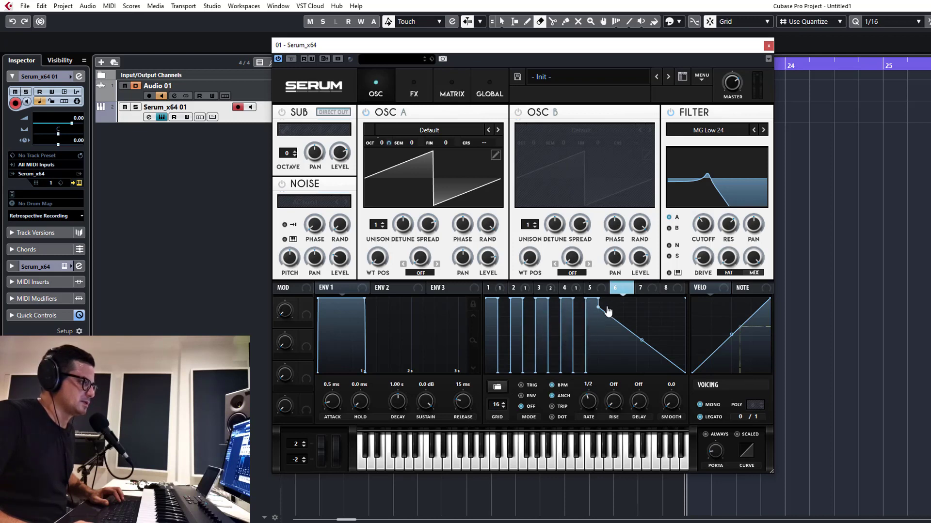
left_click_drag(608, 310, 600, 372)
left_click_drag(611, 333, 613, 275)
mouse_move(628, 312)
left_mouse_down()
mouse_move(627, 346)
mouse_move(644, 294)
left_mouse_up()
left_click_drag(654, 352, 669, 396)
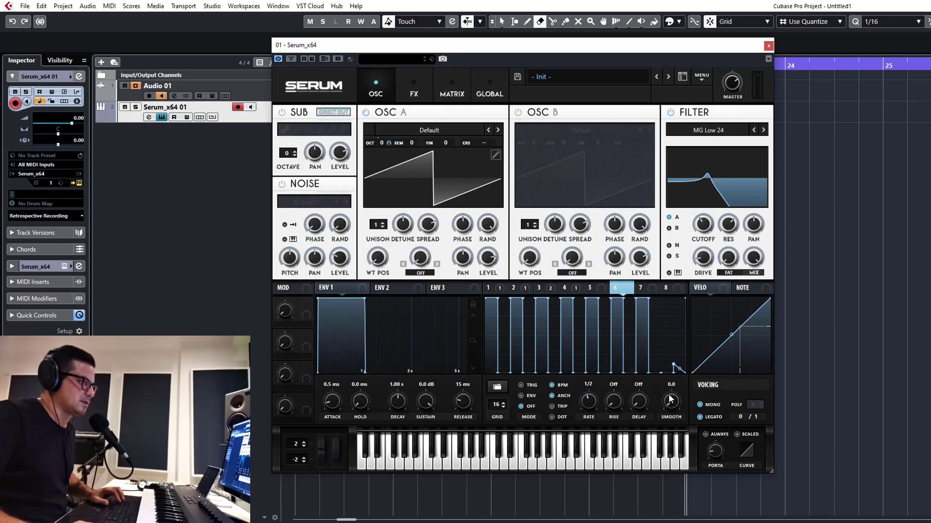
Draw sharp sawtooth spikes at the end of LFO 6's graph after the pulses
mouse_move(647, 301)
left_mouse_down()
mouse_move(665, 400)
mouse_move(648, 297)
left_mouse_up()
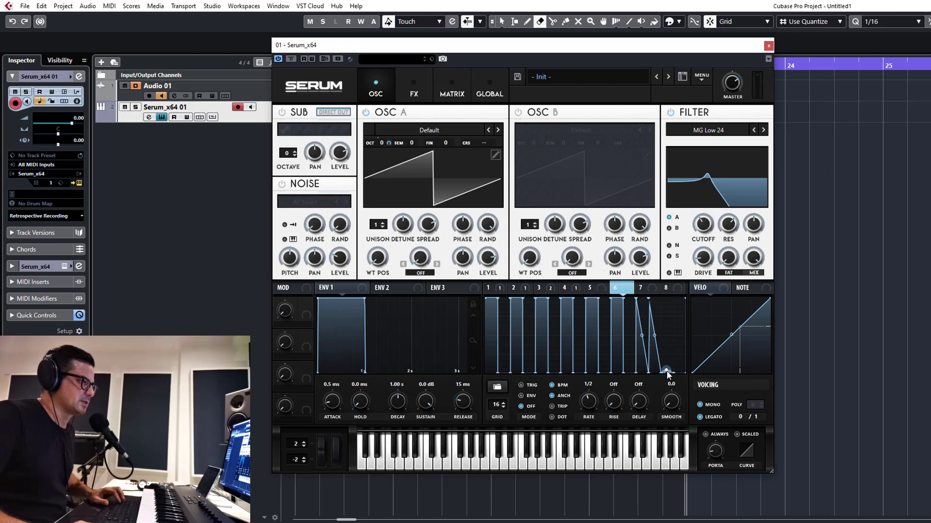
left_click_drag(667, 373, 660, 299)
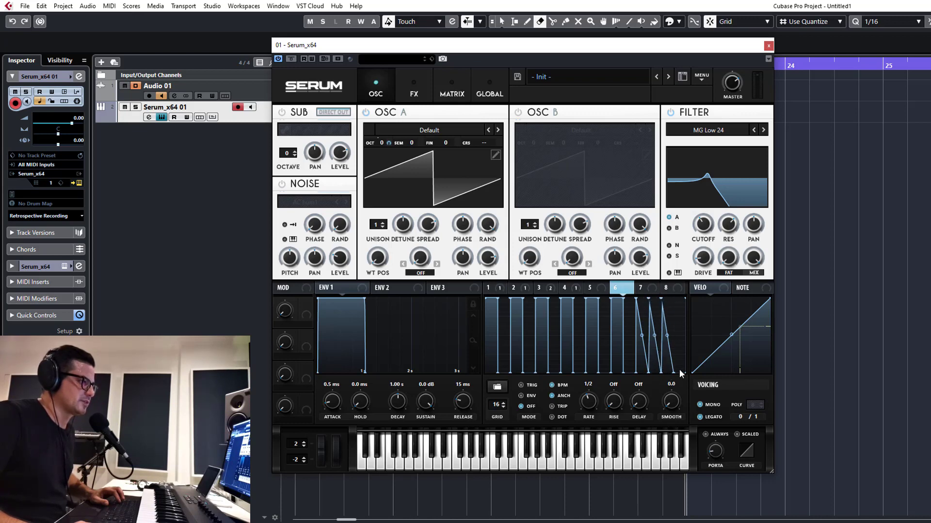
left_click_drag(680, 373, 673, 298)
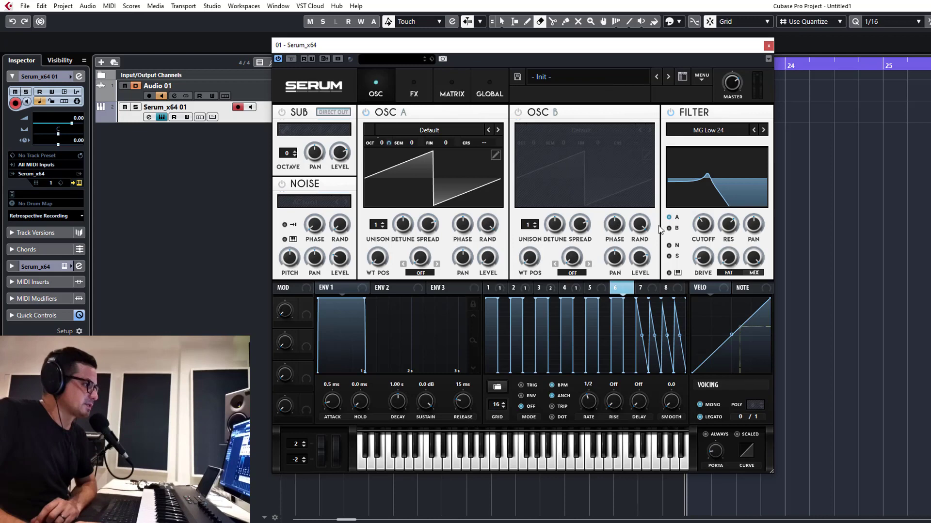
Assign LFO 5 and LFO 6 to OSC A's level
left_click(594, 288)
left_click_drag(601, 290, 487, 258)
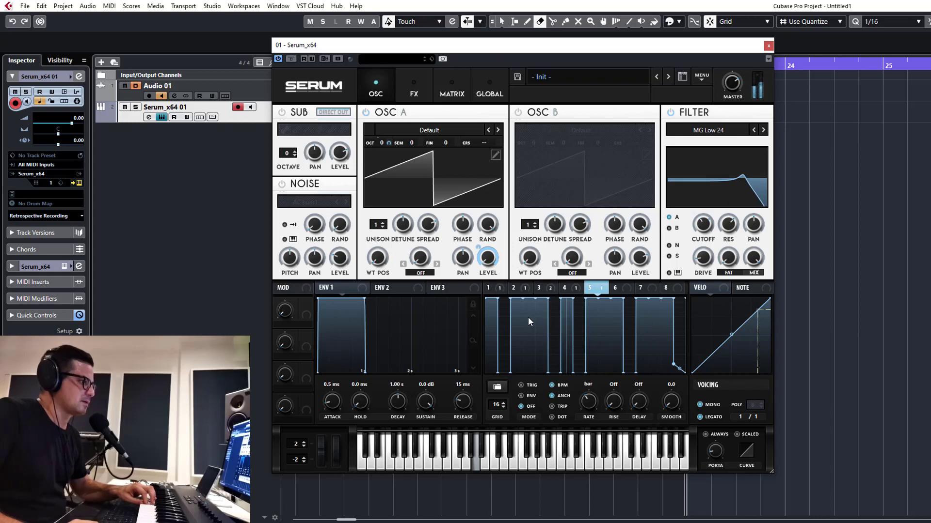
left_click(628, 286)
left_click_drag(618, 289, 486, 261)
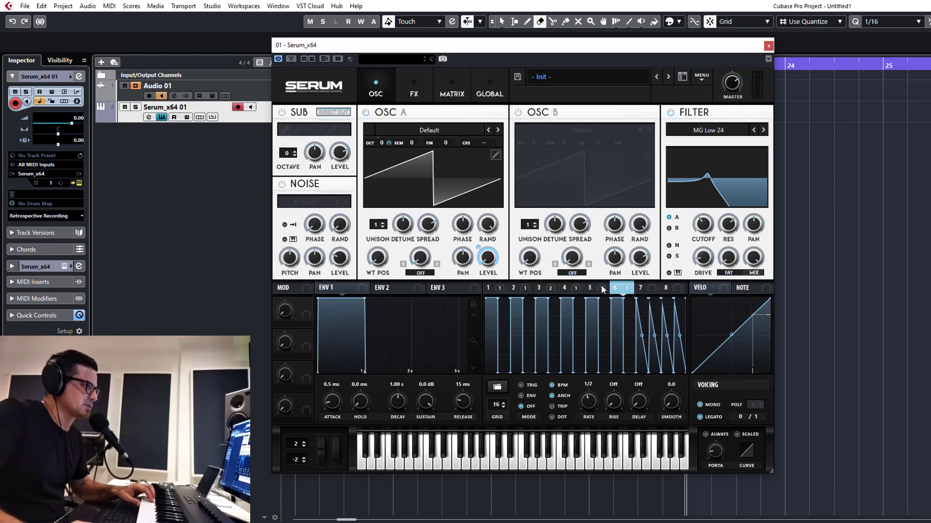
Open LFO 7 and load the basic square shape
mouse_move(540, 289)
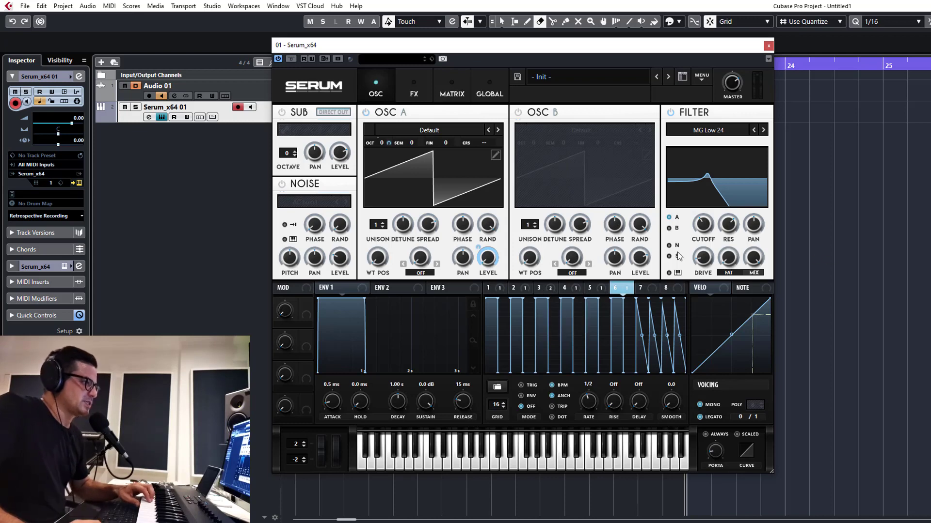
left_click(641, 287)
left_click(496, 386)
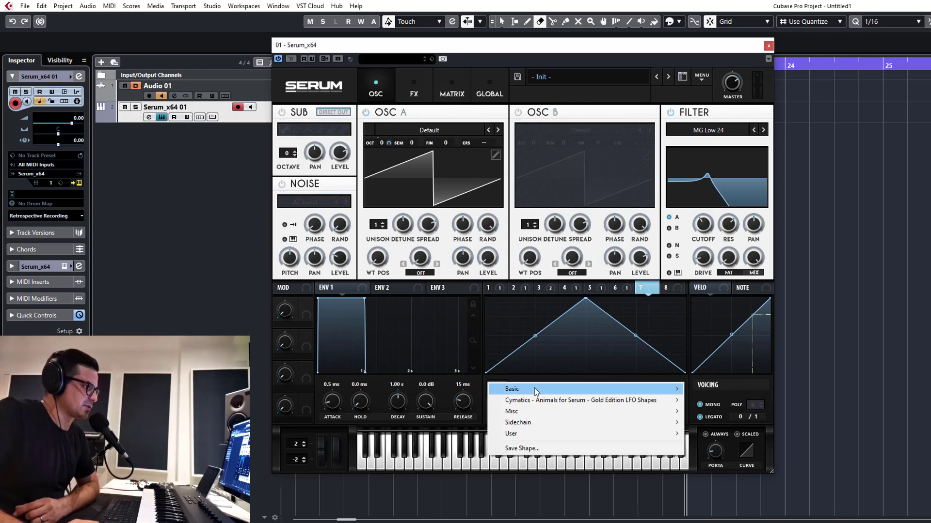
mouse_move(537, 389)
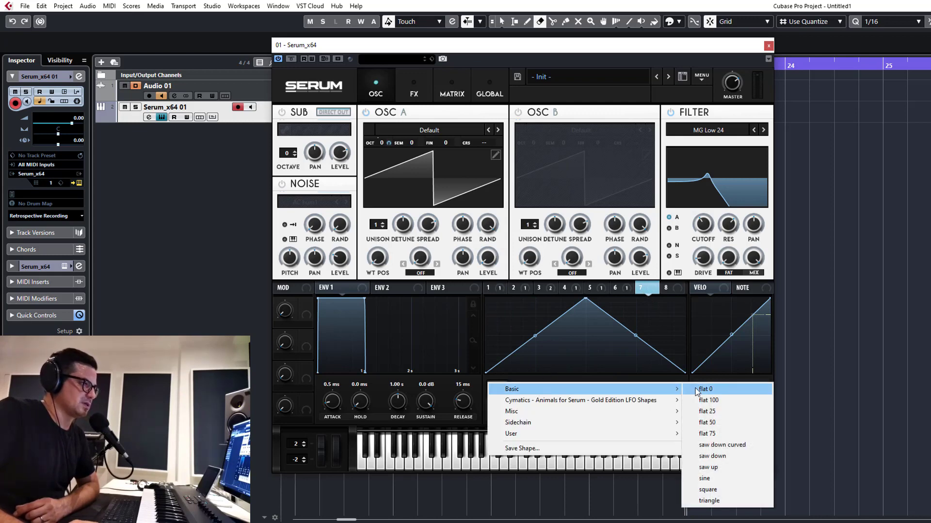
left_click(712, 488)
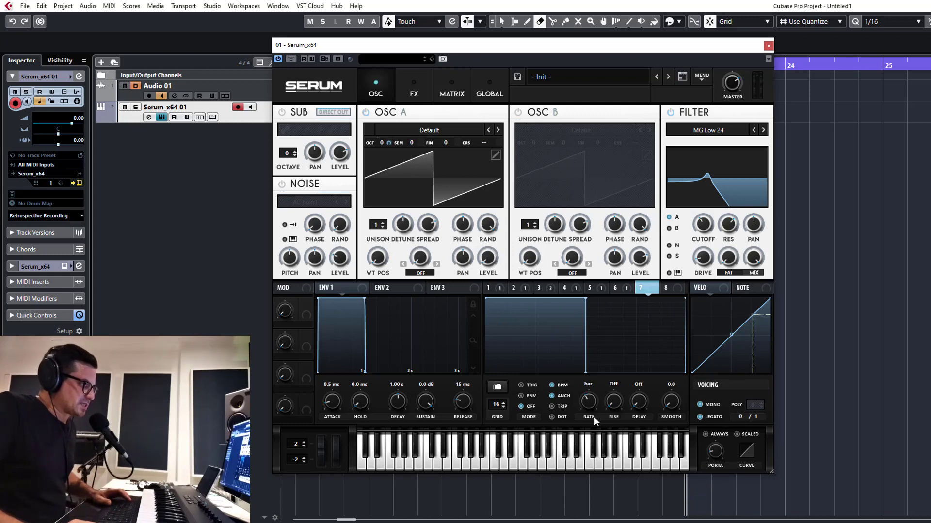
Set LFO 7's rate to 2 bar and lengthen the square's high section to about three quarters of the graph
left_click_drag(594, 418, 596, 434)
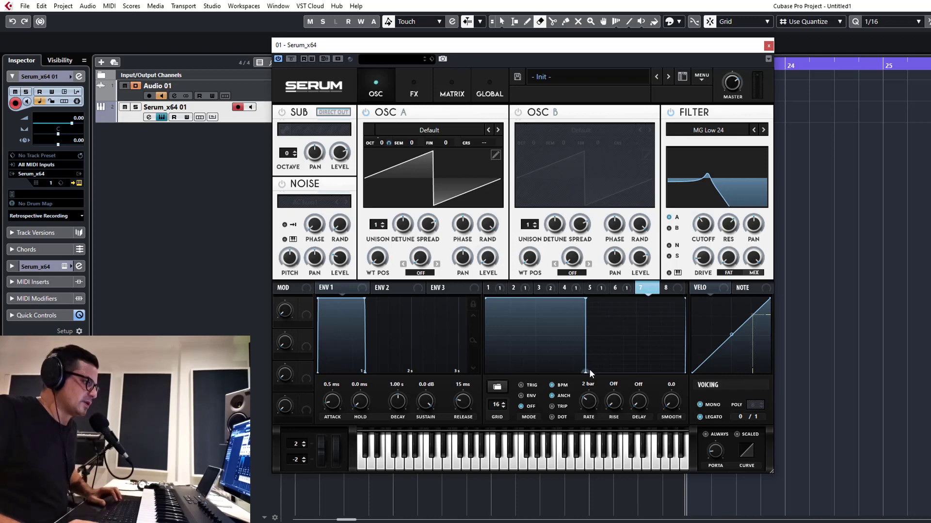
mouse_move(589, 369)
left_mouse_down()
mouse_move(599, 309)
mouse_move(625, 297)
left_mouse_up()
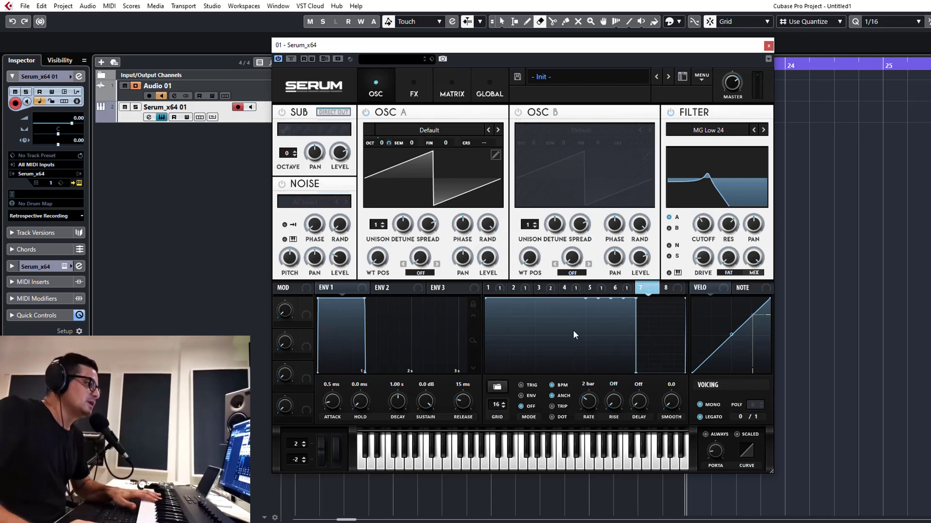
In the modulation matrix, set LFO 7 as the aux source of LFO 5's A Vol routing
left_click(451, 91)
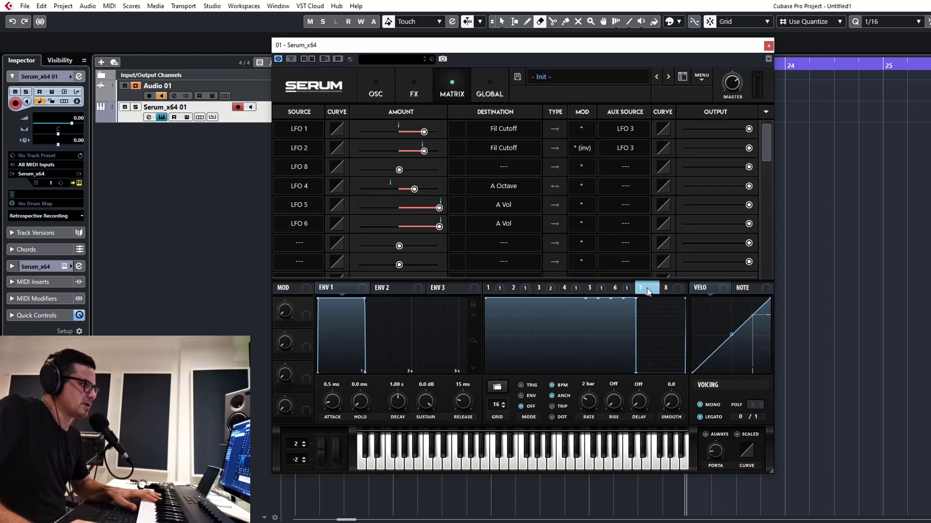
left_click_drag(648, 290, 625, 204)
left_click(625, 205)
left_click(629, 207)
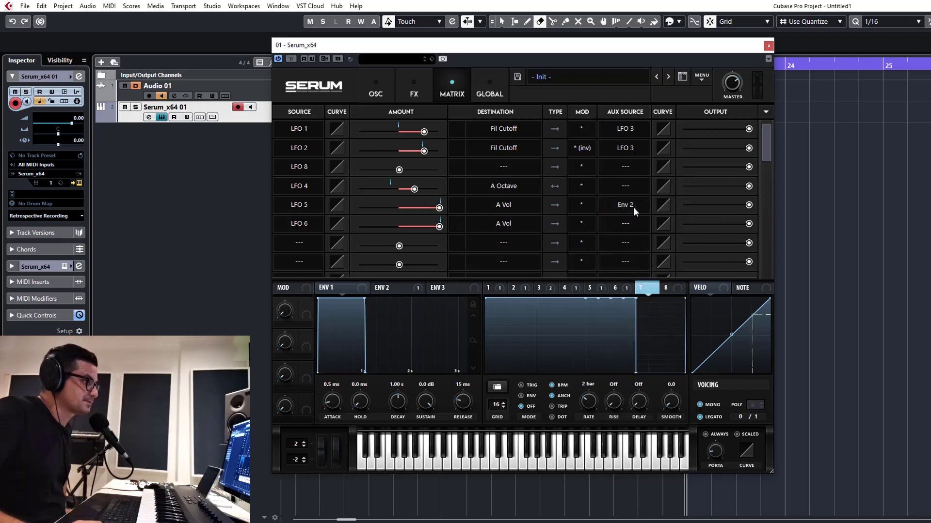
left_click(633, 208)
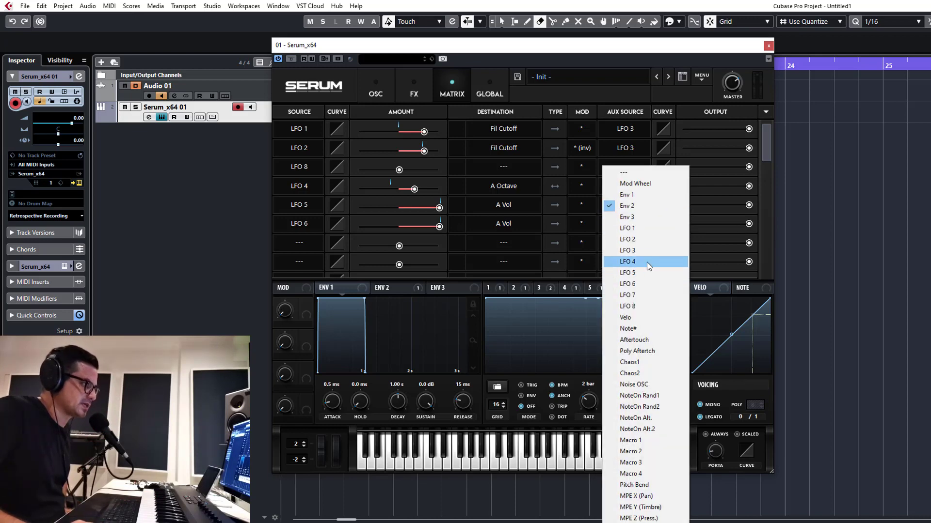
left_click(631, 285)
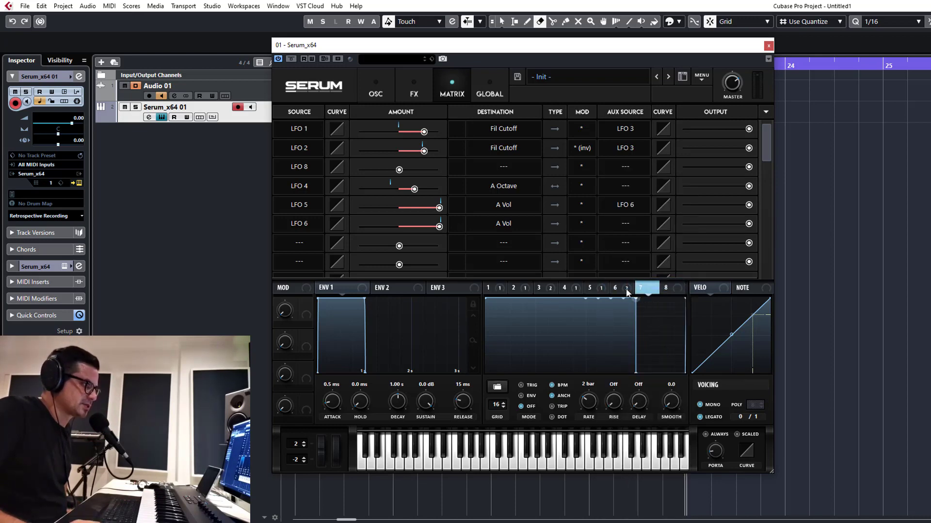
left_click(624, 205)
left_click(641, 295)
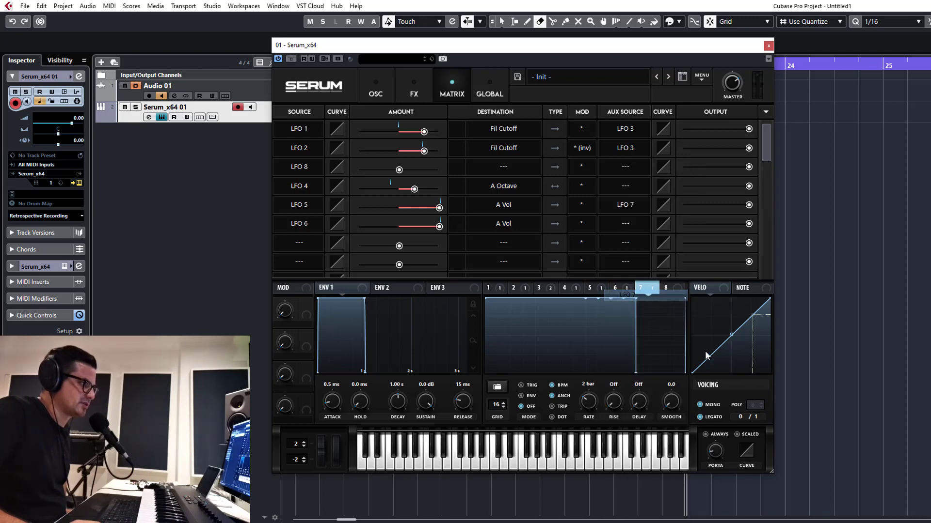
Set LFO 7 as the aux source of LFO 6's A Vol routing and switch its mod to inverted
left_click(626, 223)
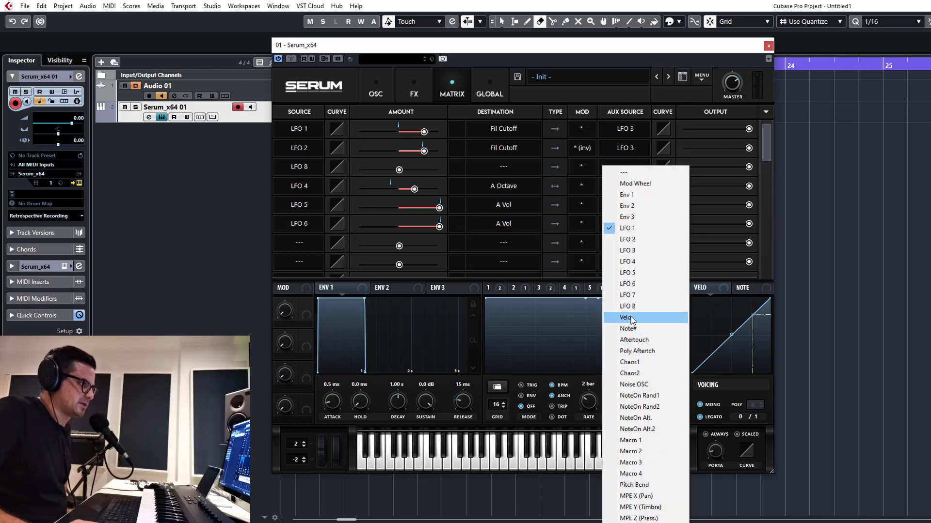
left_click(628, 295)
left_click(582, 223)
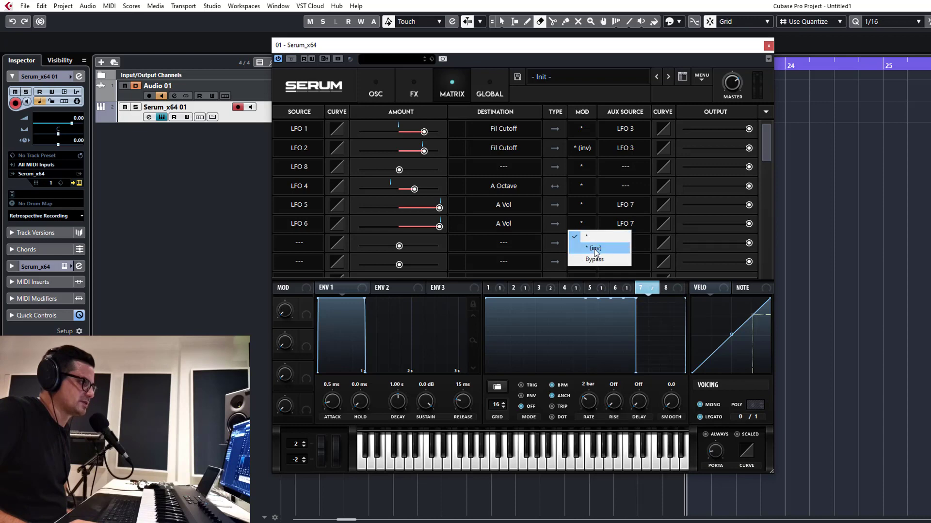
left_click(611, 249)
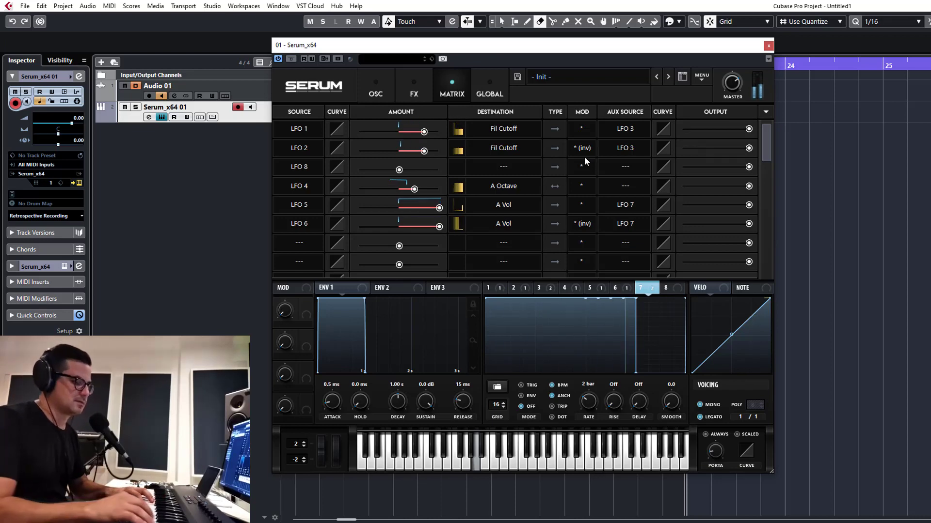
Set the portamento time to about 33 ms
left_click_drag(717, 447, 723, 425)
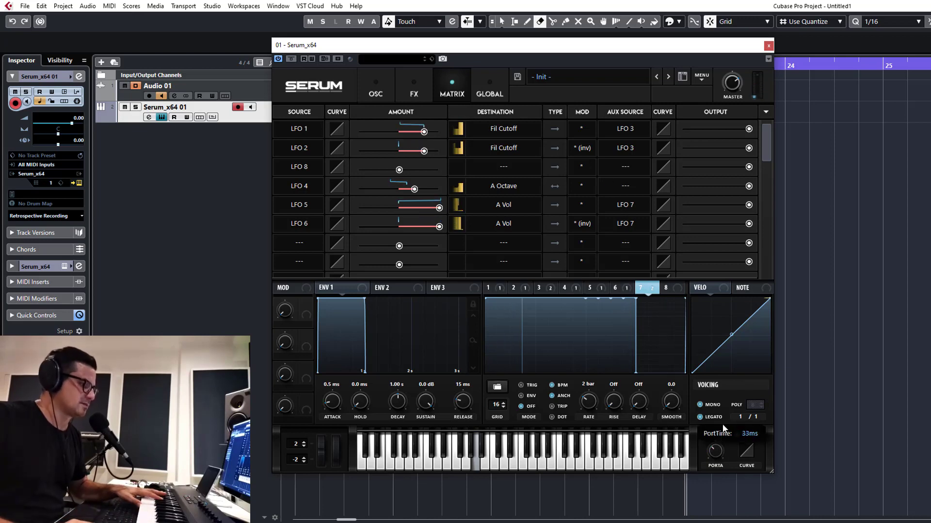